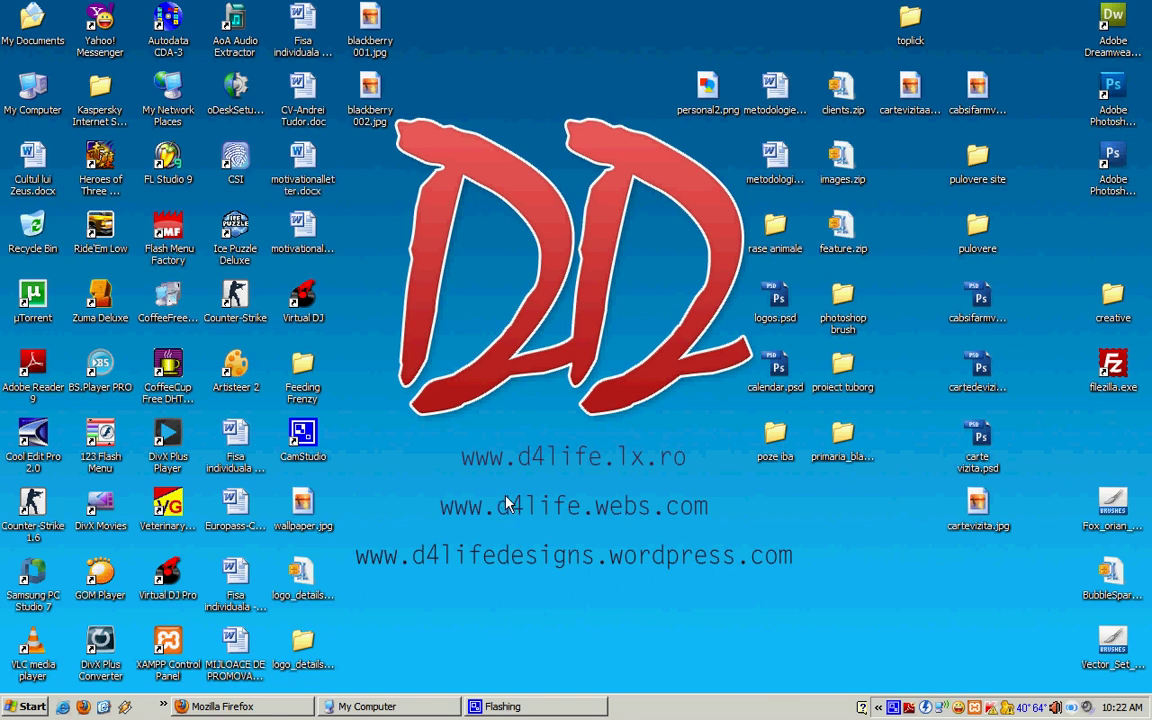
Step: Open My Computer from the desktop to list the C:, D: and DVD drives
double_click(36, 105)
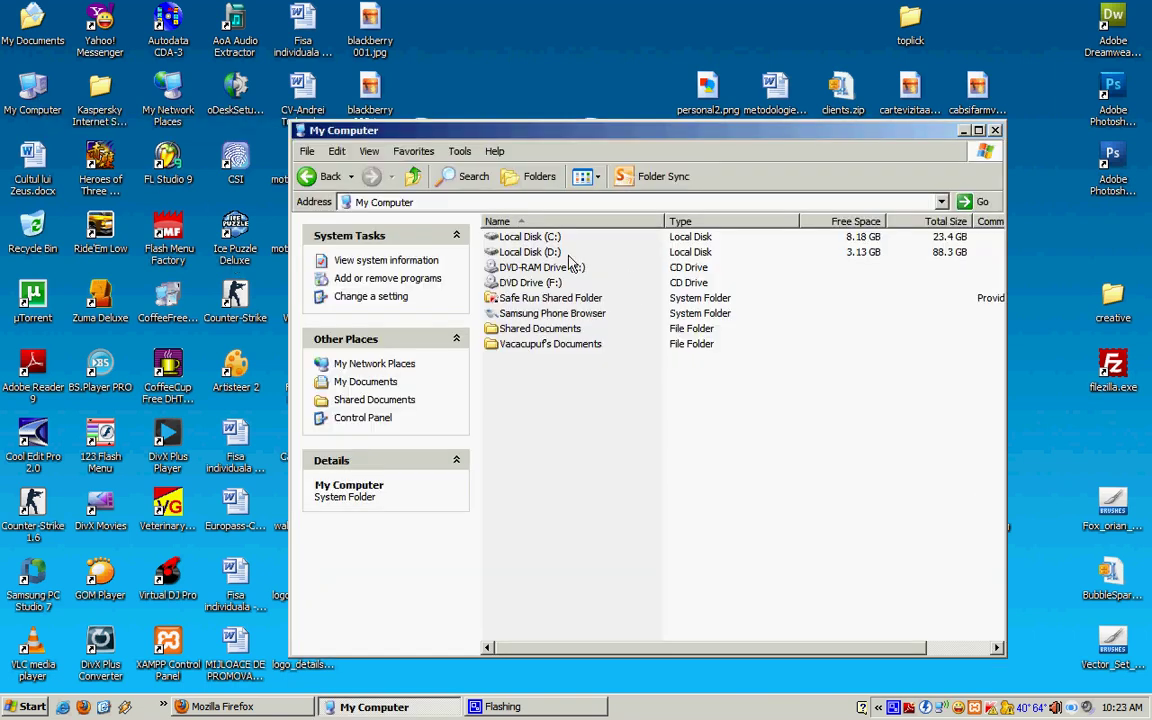
Step: On drive D:, look over the xampp-win32, xampp and joomla folders, then open xampp
left_click(550, 254)
double_click(550, 254)
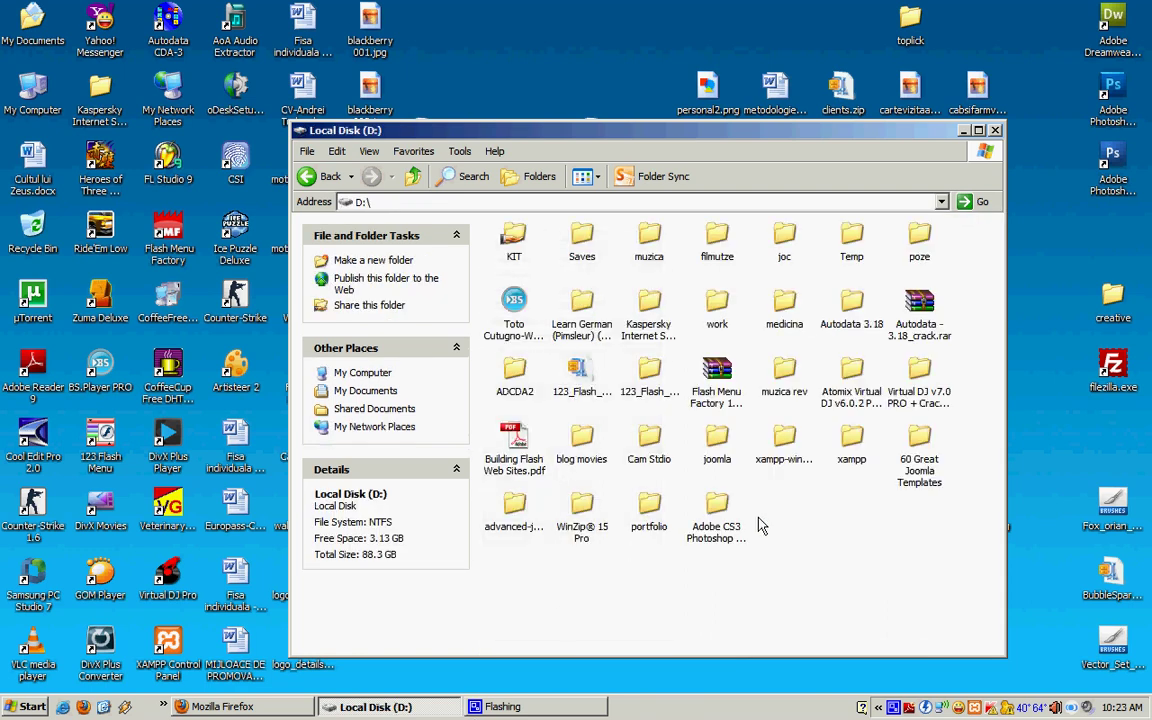
left_click(785, 448)
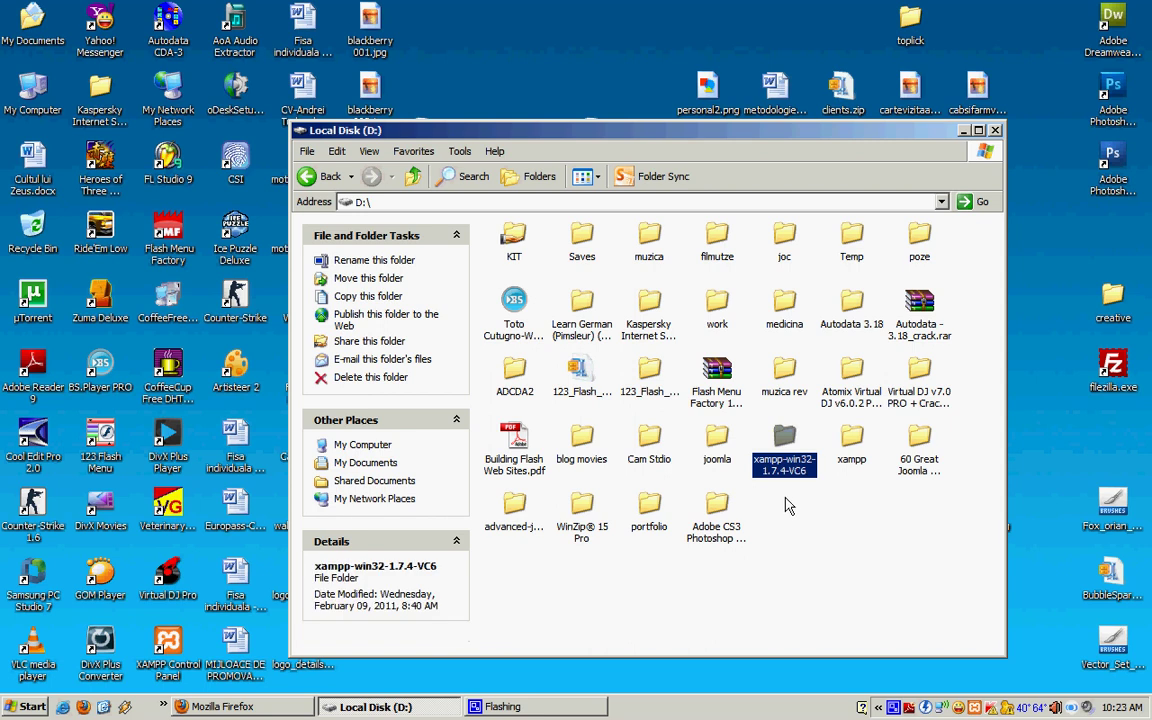
left_click(788, 498)
left_click(772, 480)
left_click(855, 462)
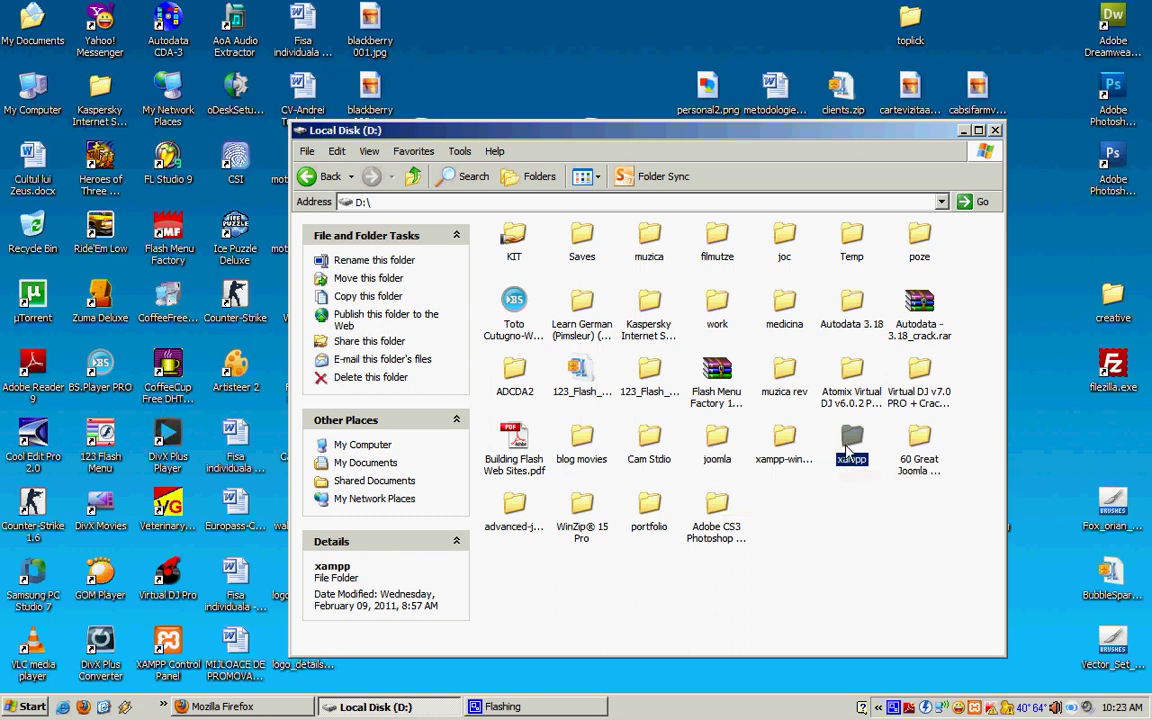
left_click(727, 455)
left_click(727, 455)
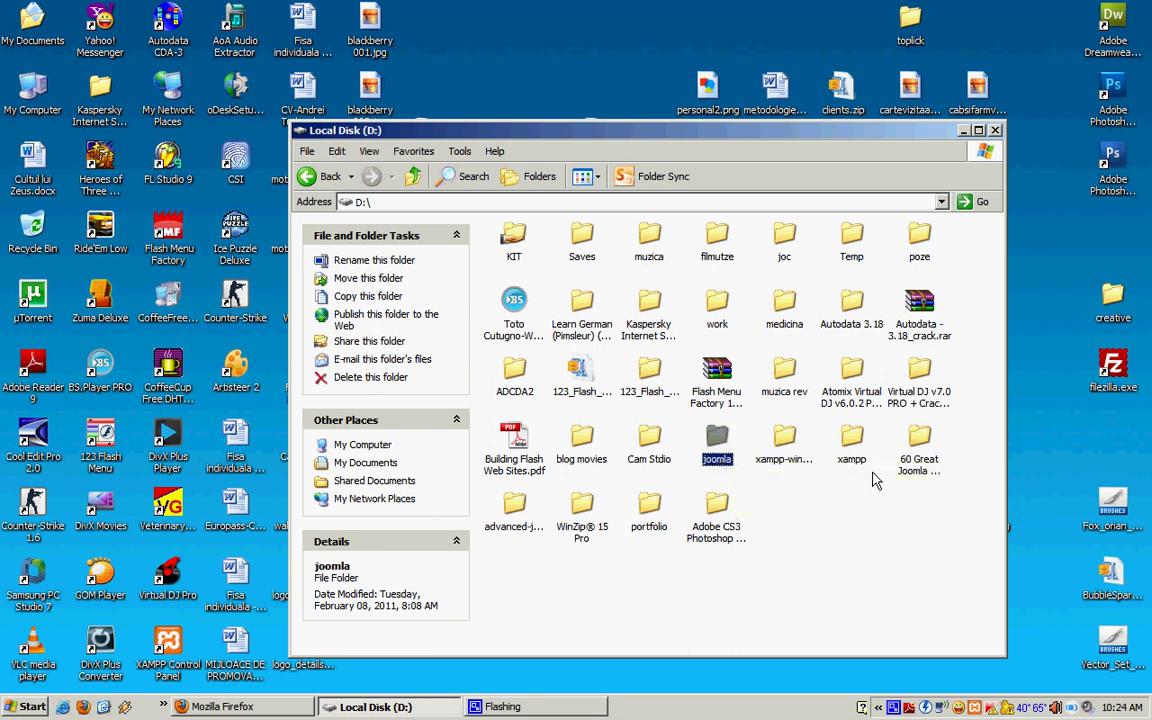
double_click(852, 448)
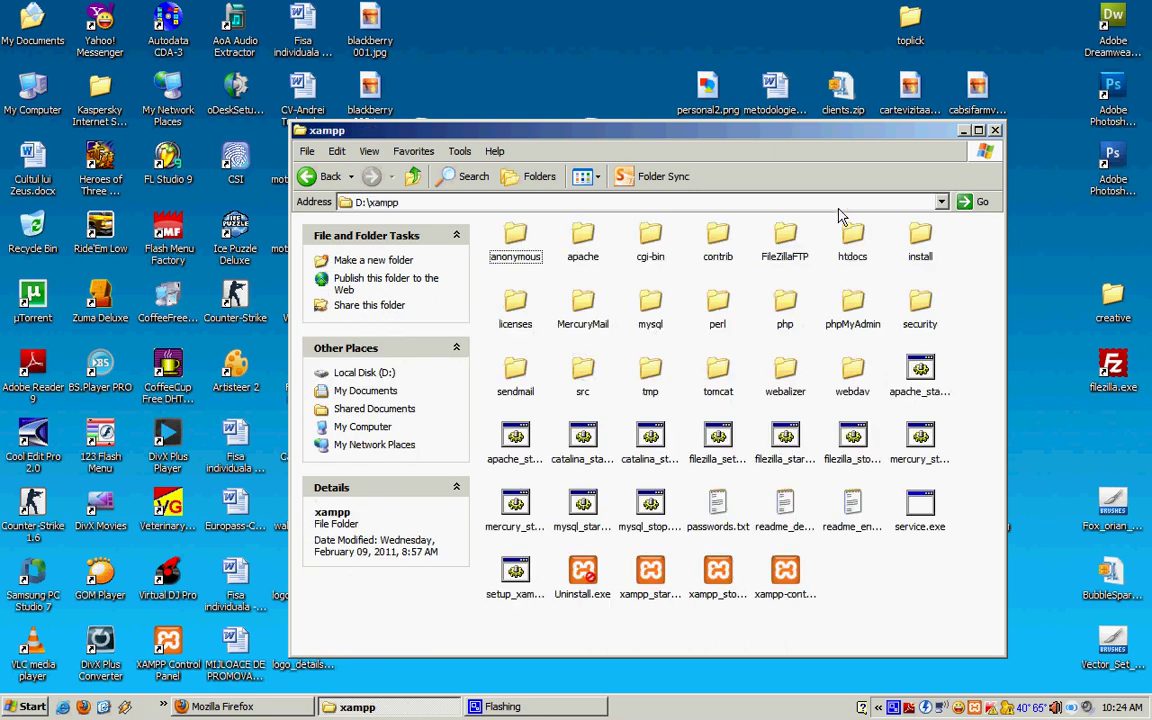
Step: Paste the joomla folder into D:\xampp\htdocs and move the copy progress window aside
double_click(852, 240)
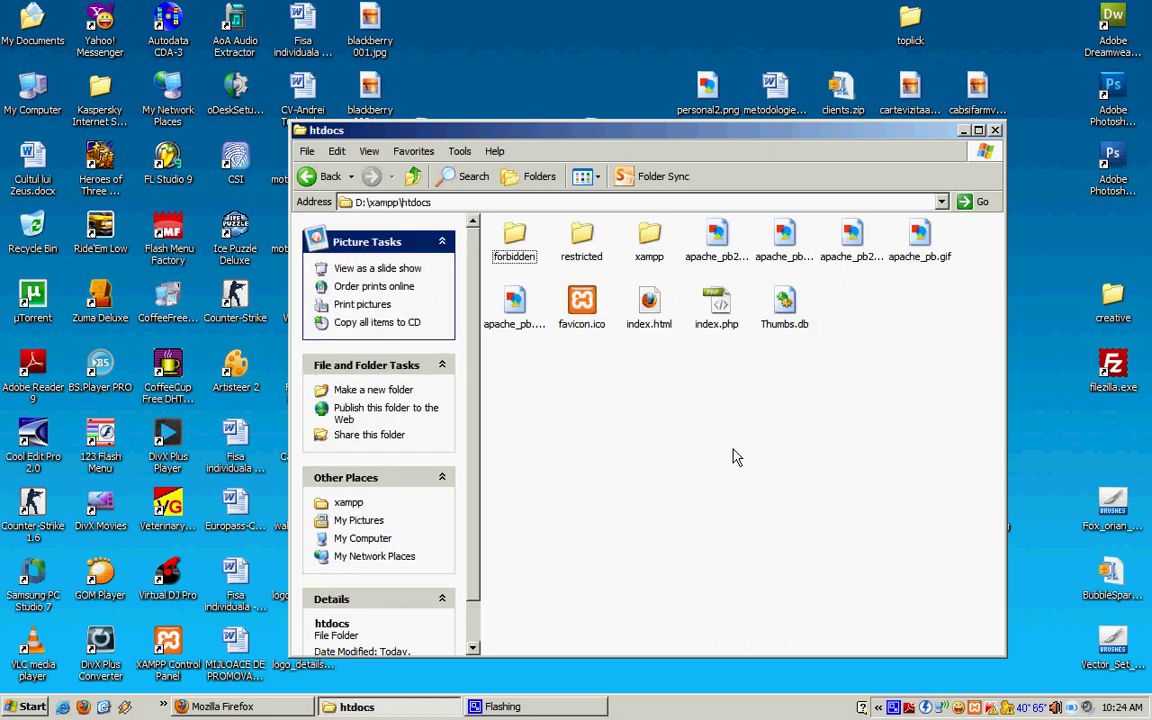
key("ctrl+v")
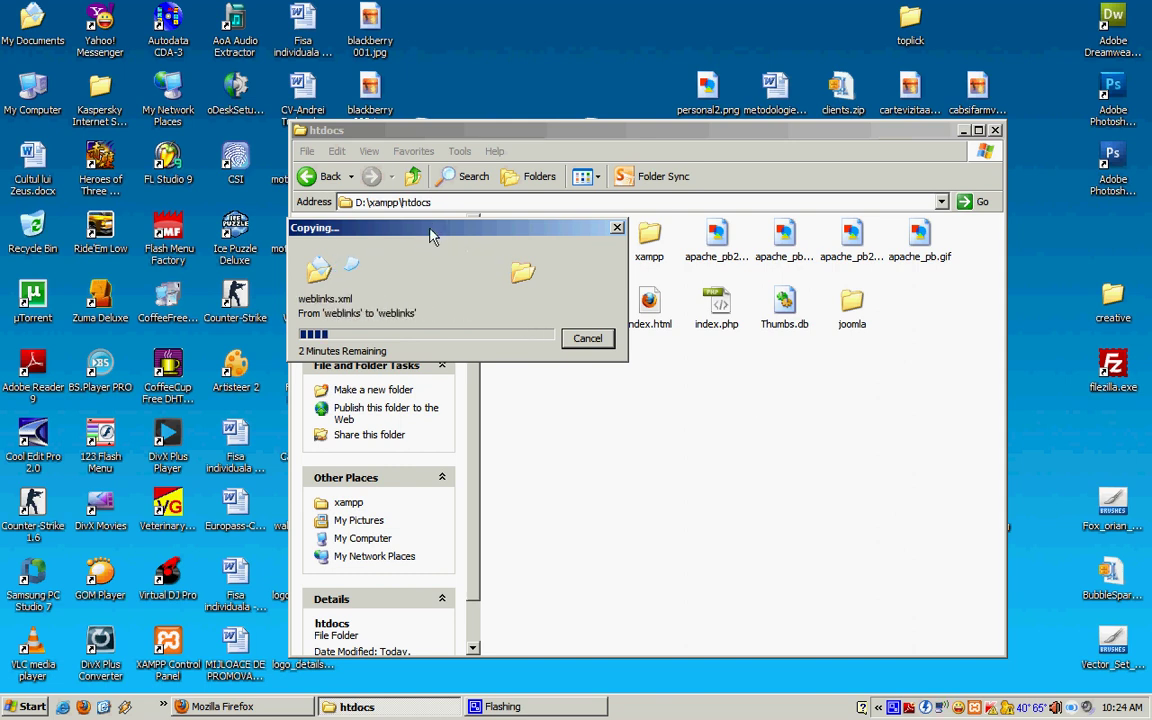
left_click_drag(430, 235, 453, 203)
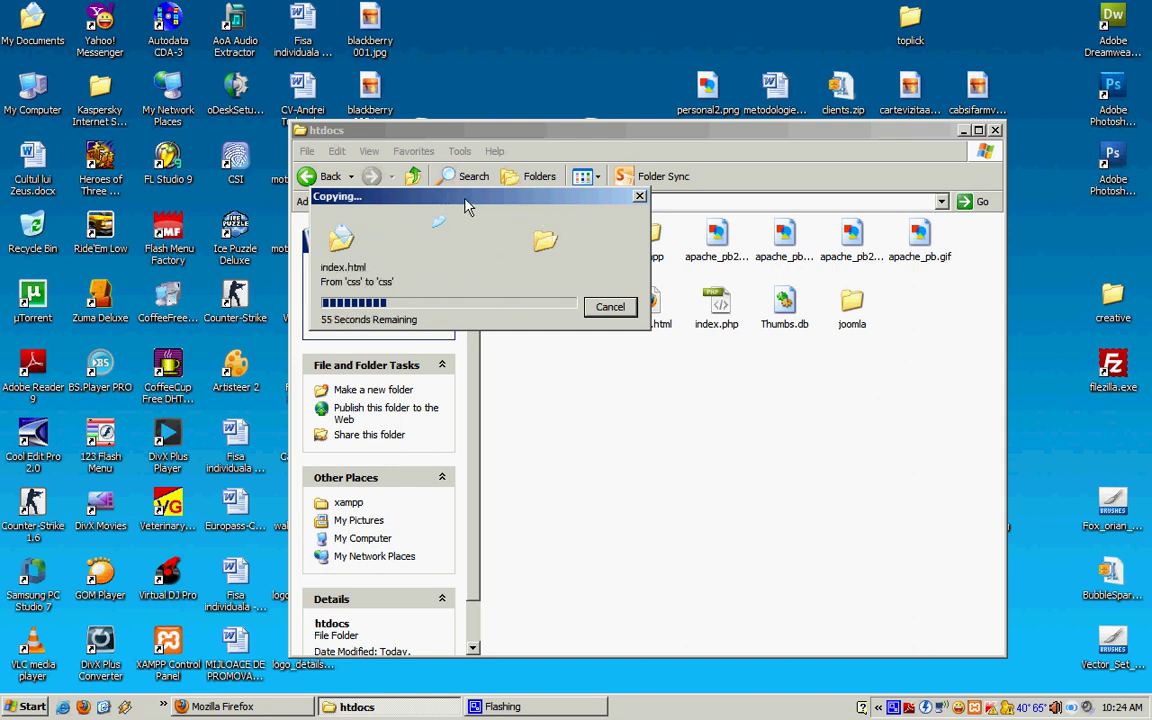
left_click_drag(466, 205, 422, 53)
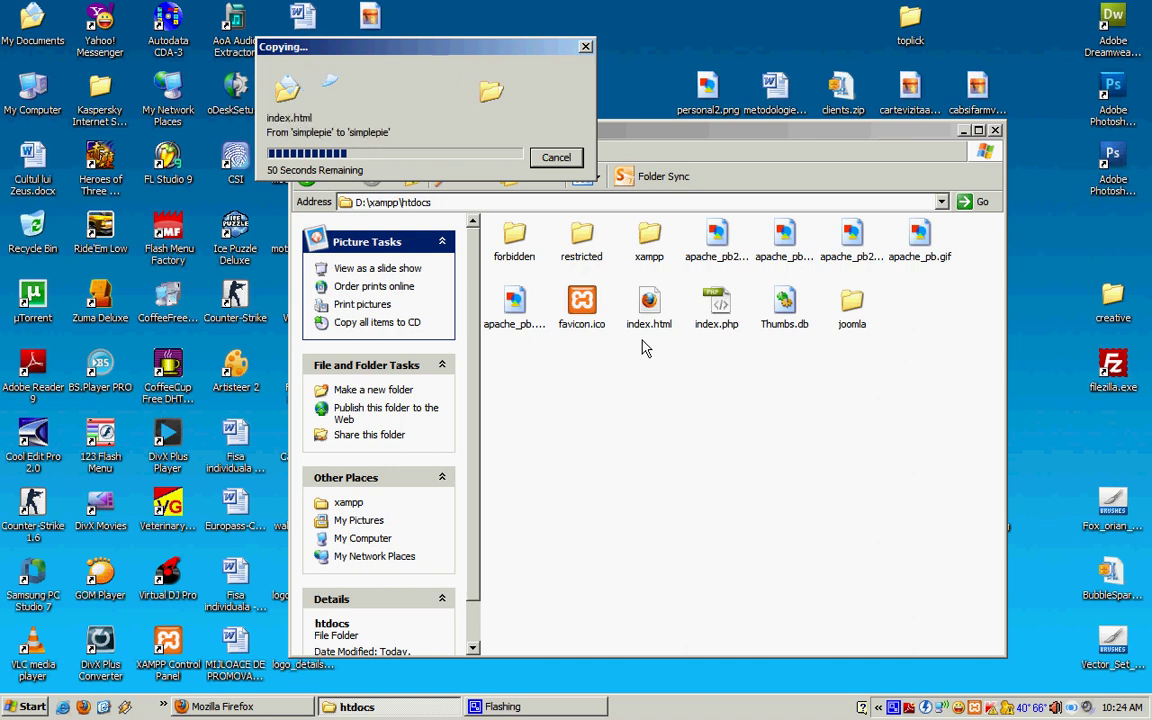
left_click(239, 710)
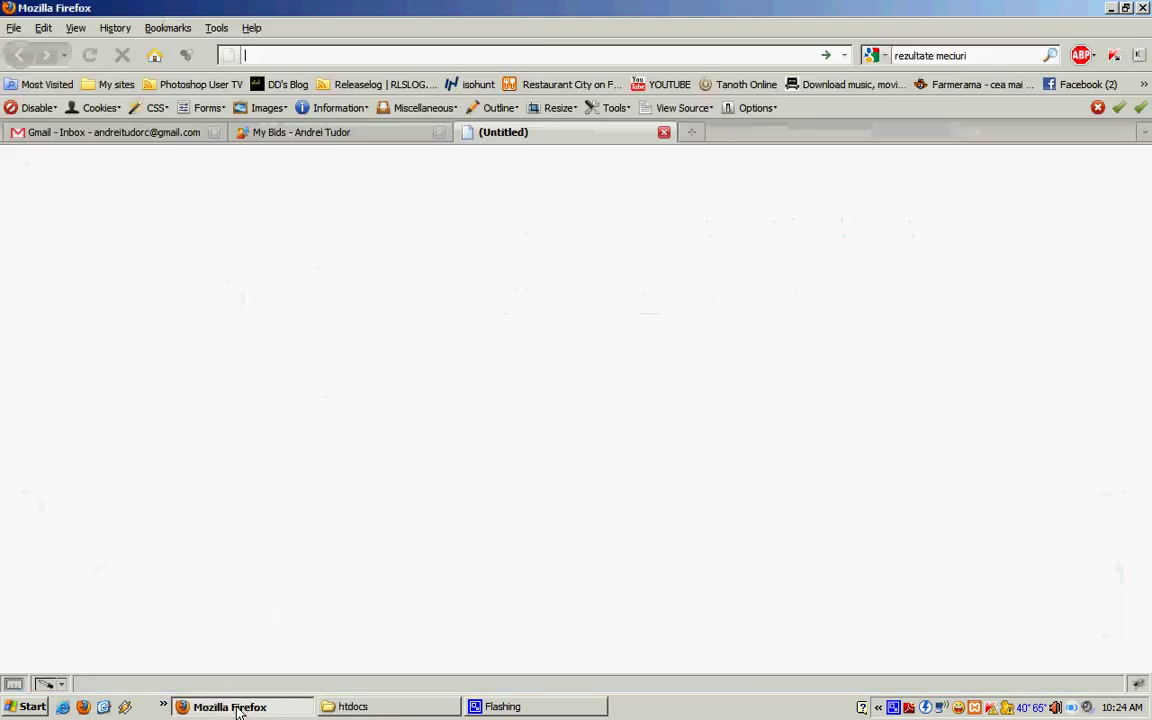
Step: Go back up to D:\xampp and bring up the XAMPP Control Panel from the tray
left_click(976, 708)
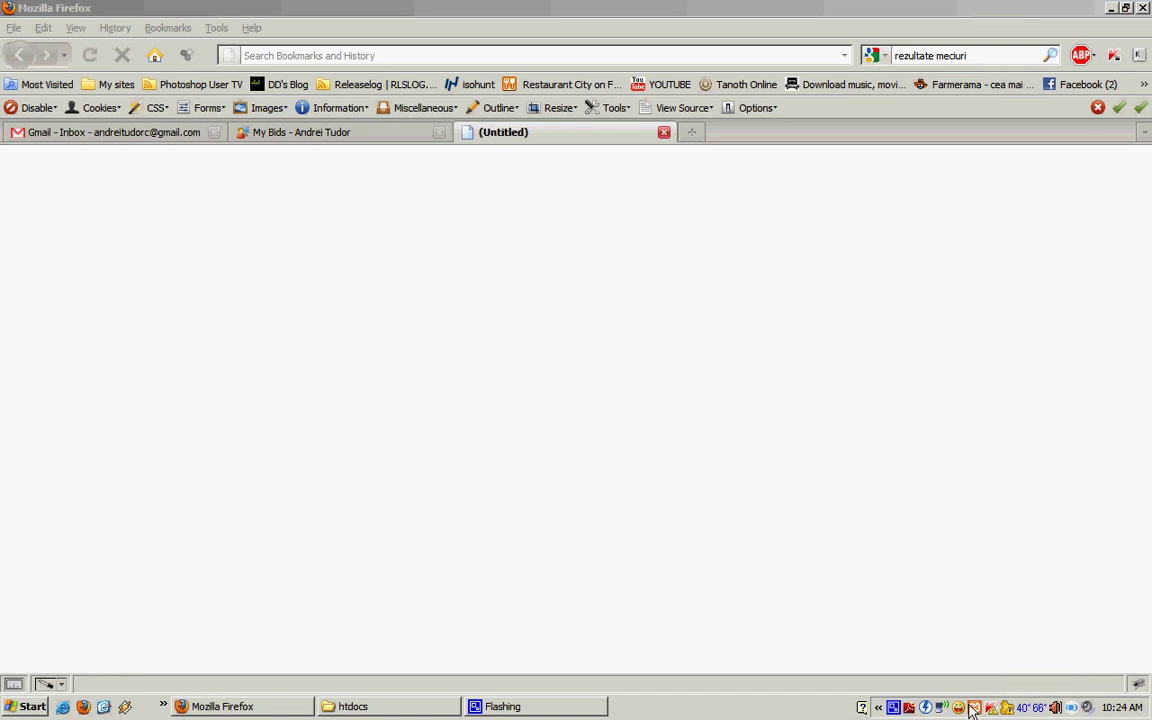
left_click(445, 703)
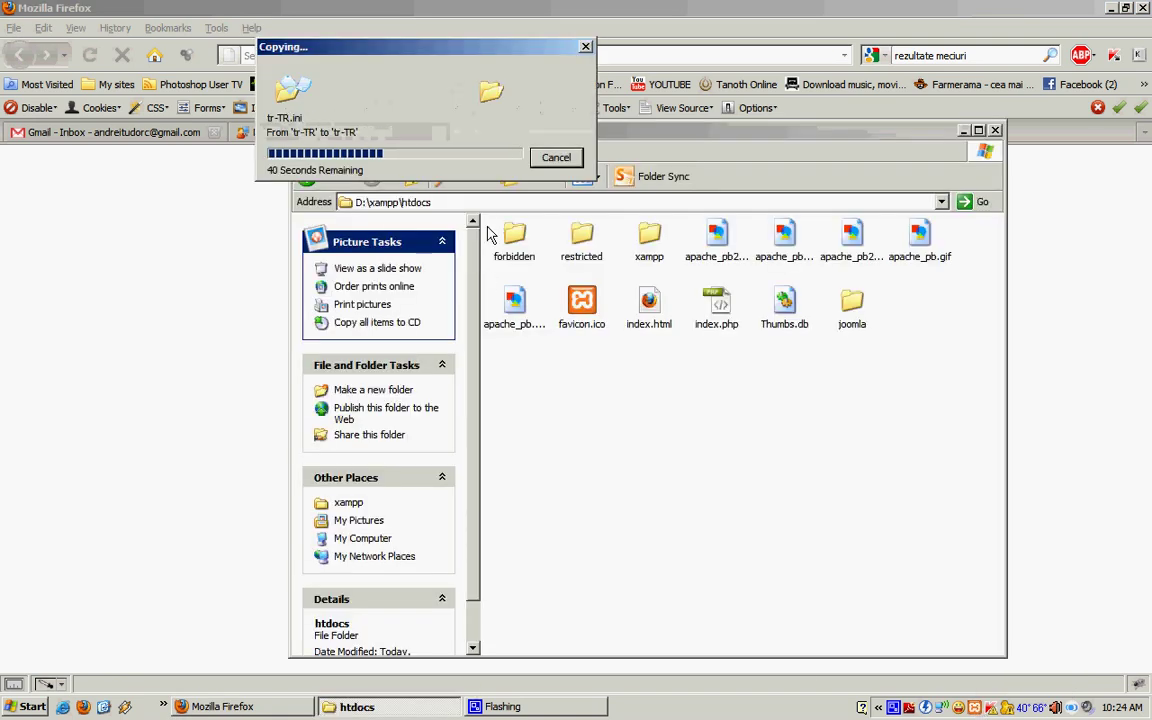
mouse_move(678, 148)
left_mouse_down()
mouse_move(680, 208)
mouse_move(674, 160)
left_mouse_up()
key("BackSpace")
left_click(636, 628)
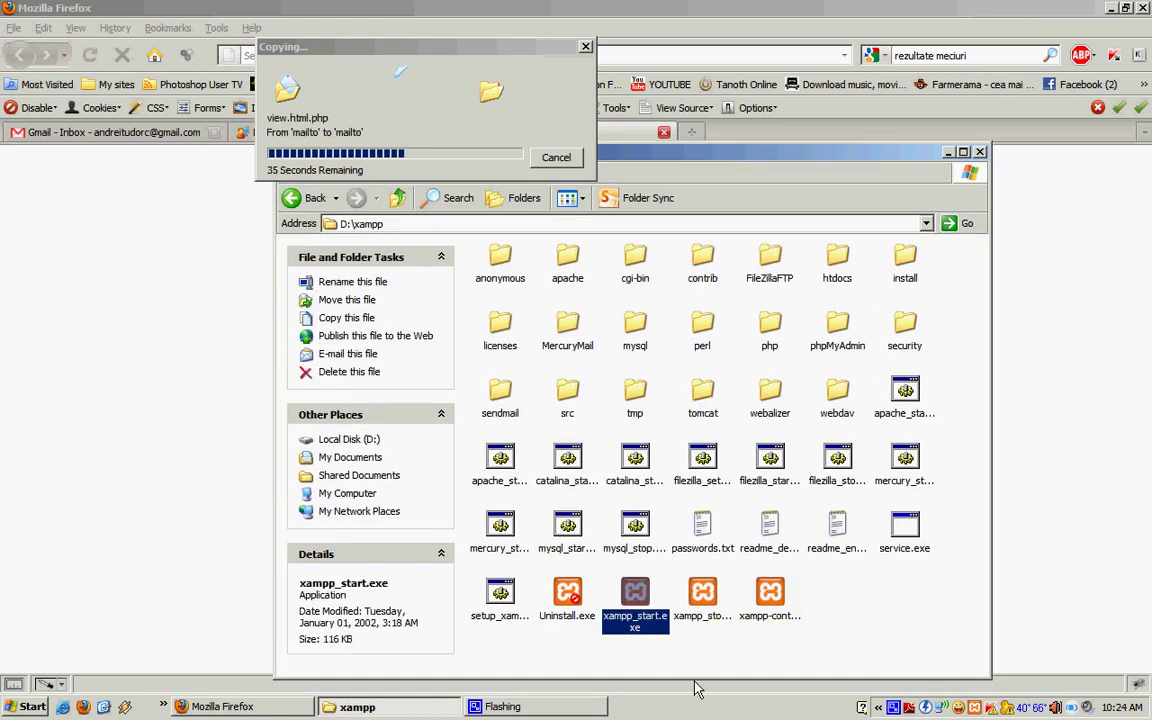
left_click(440, 707)
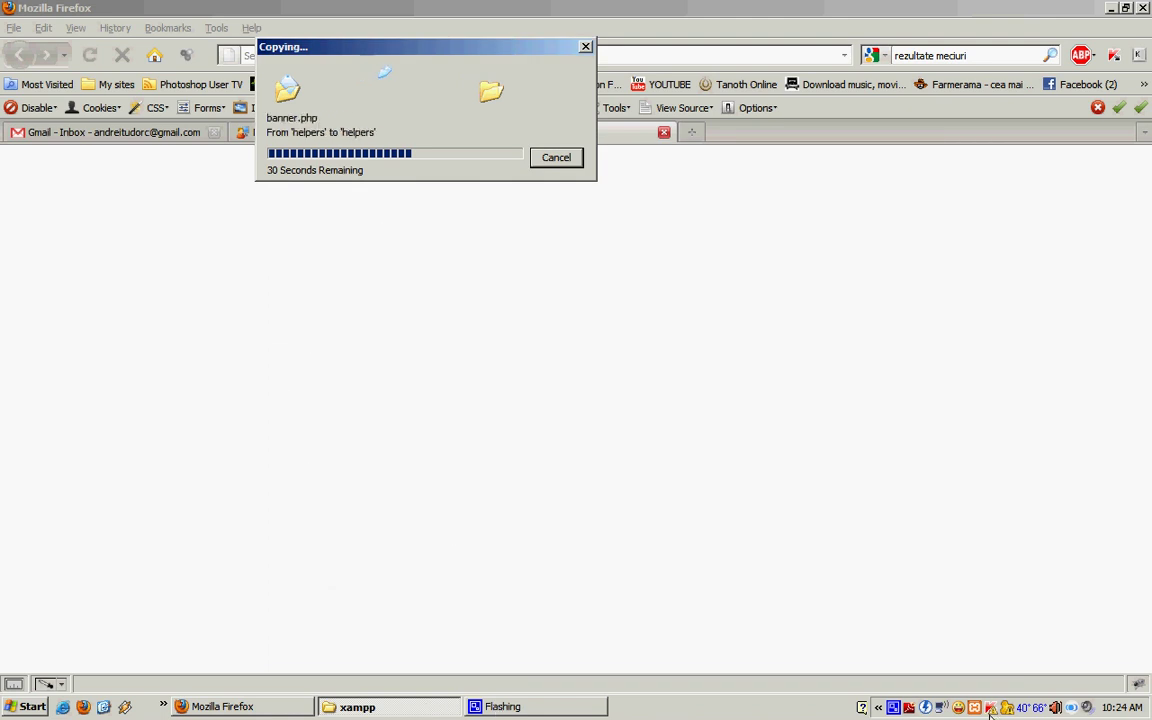
left_click(977, 708)
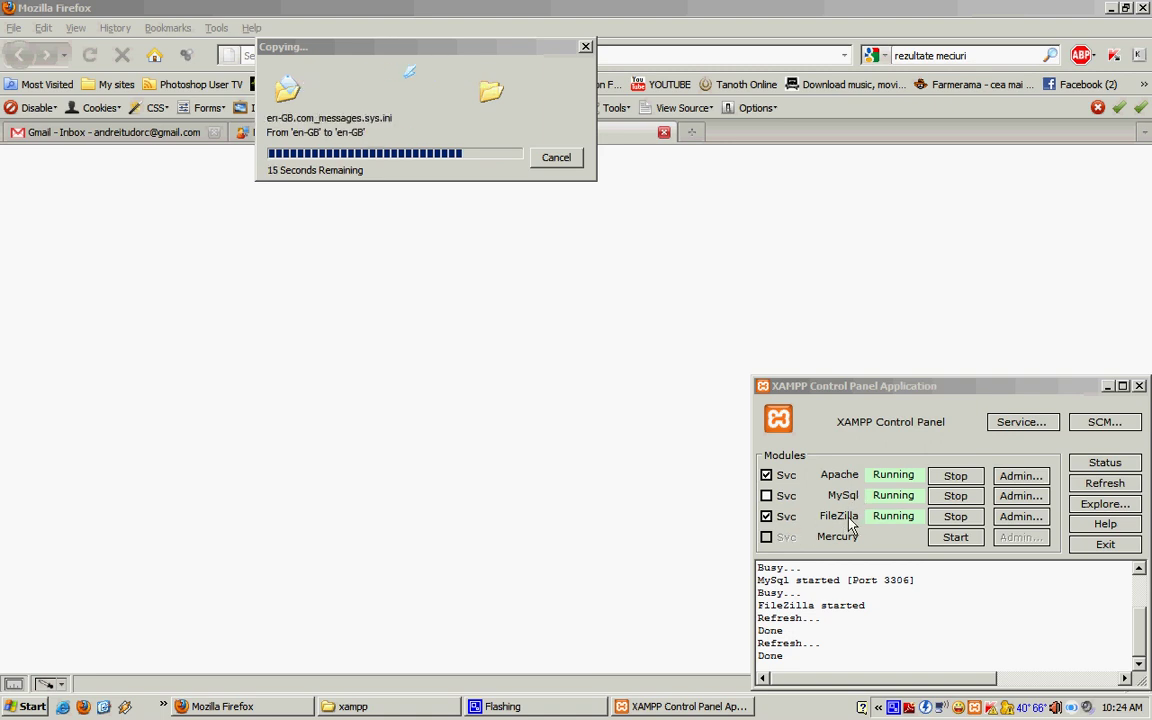
Step: Close the XAMPP Control Panel window while leaving the servers running
left_click(1052, 392)
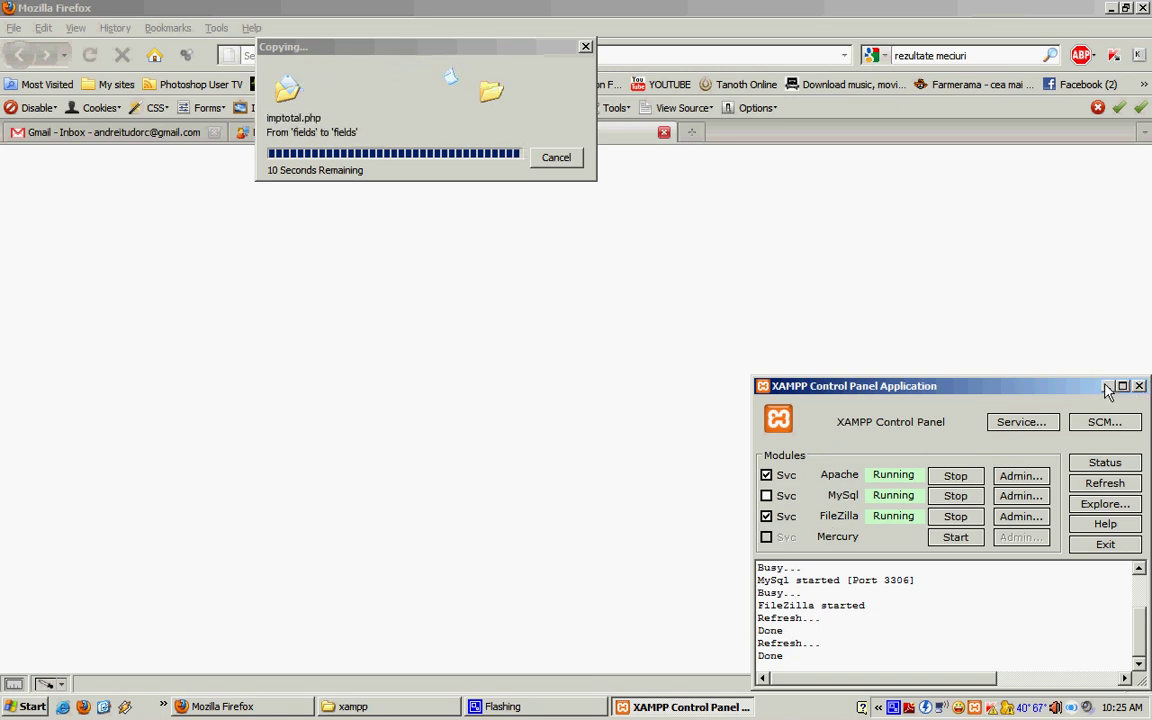
left_click(1138, 387)
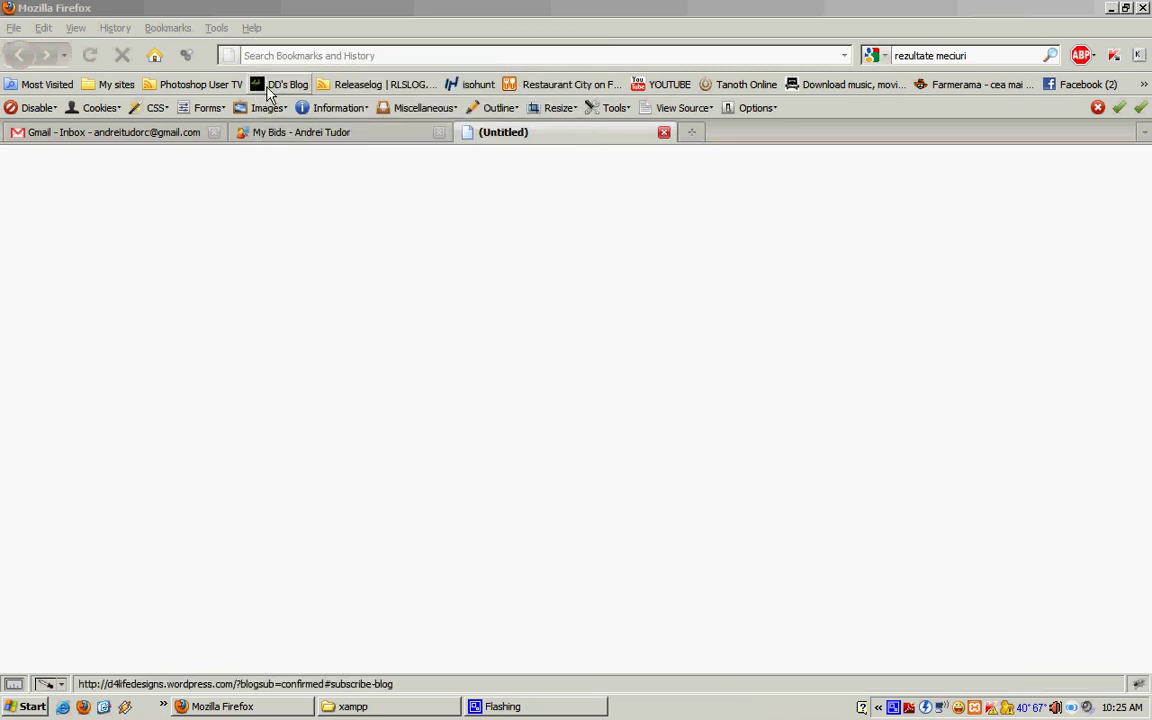
Step: Load 127.0.0.1/xampp in Firefox and go to phpMyAdmin from its Tools menu
left_click(304, 57)
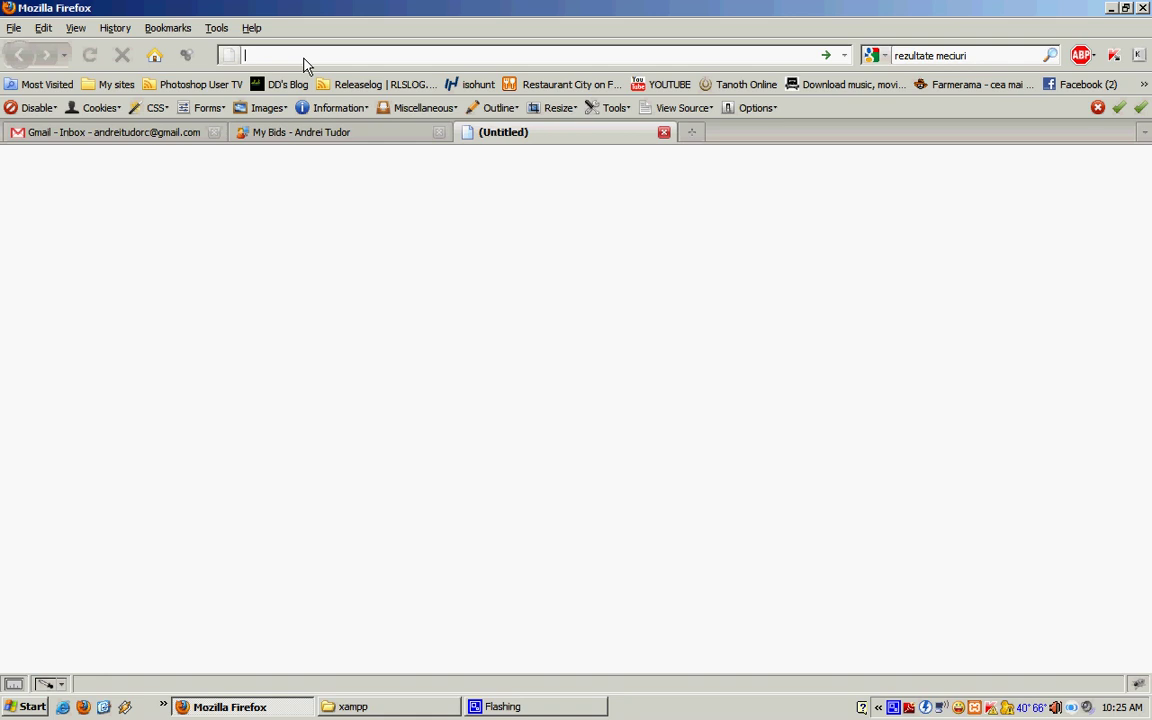
type("127")
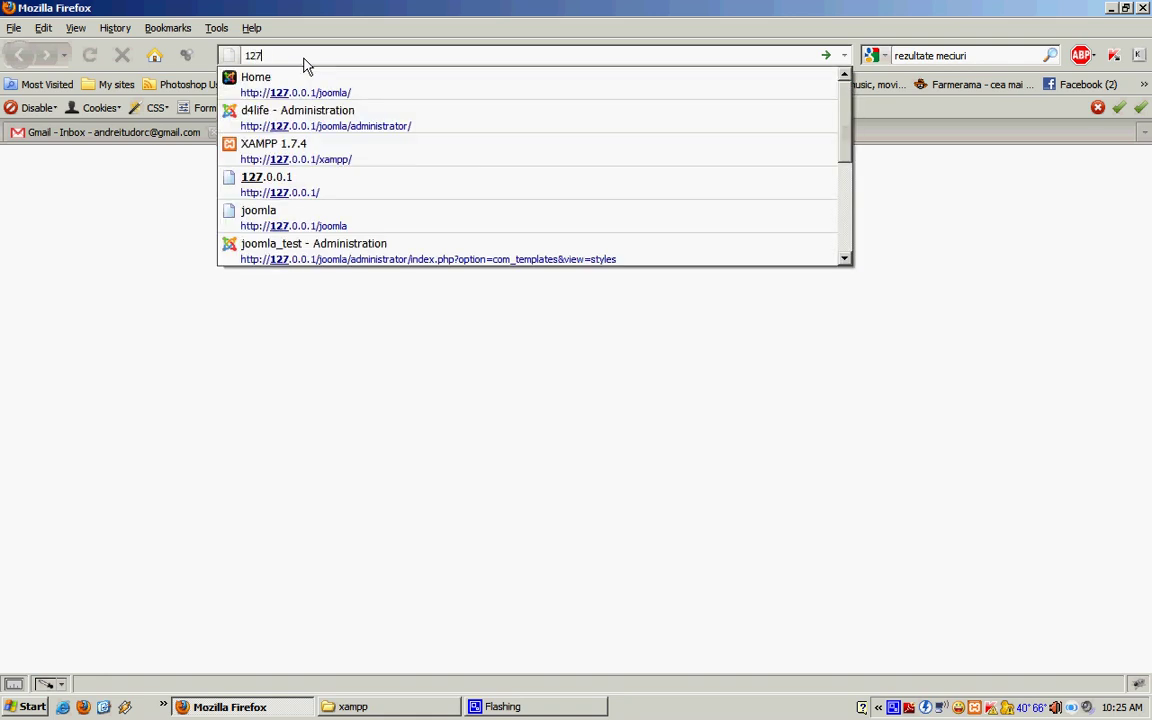
type(".0.0.1")
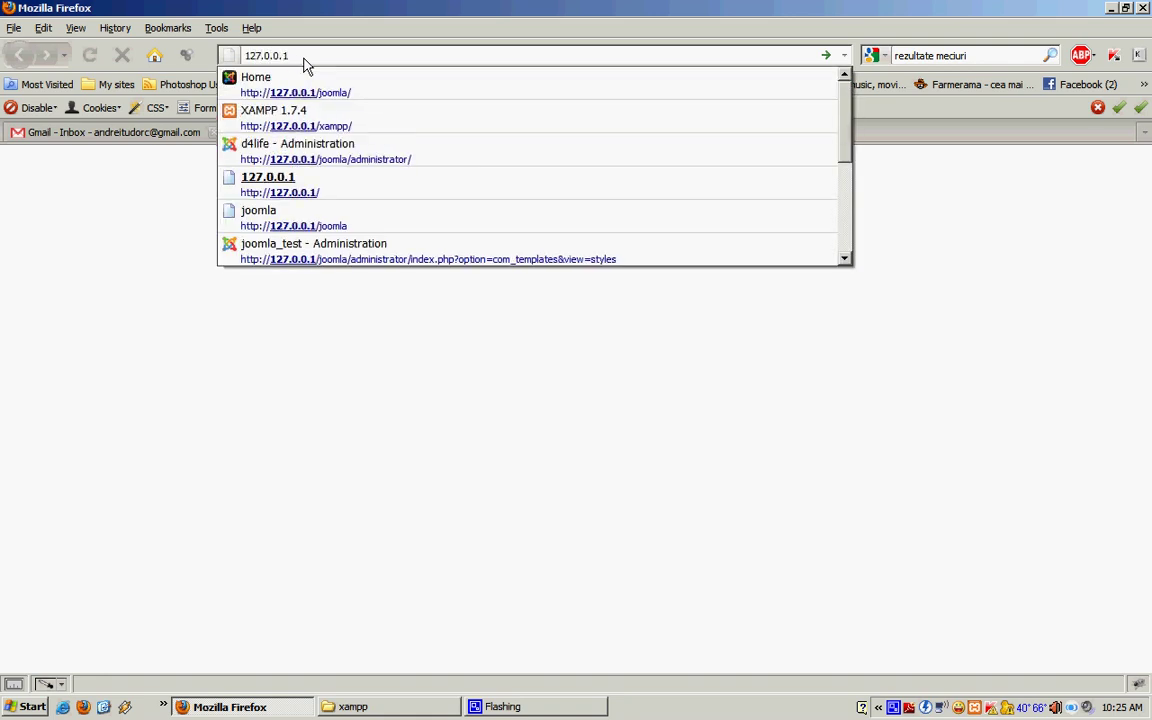
type("/xampp")
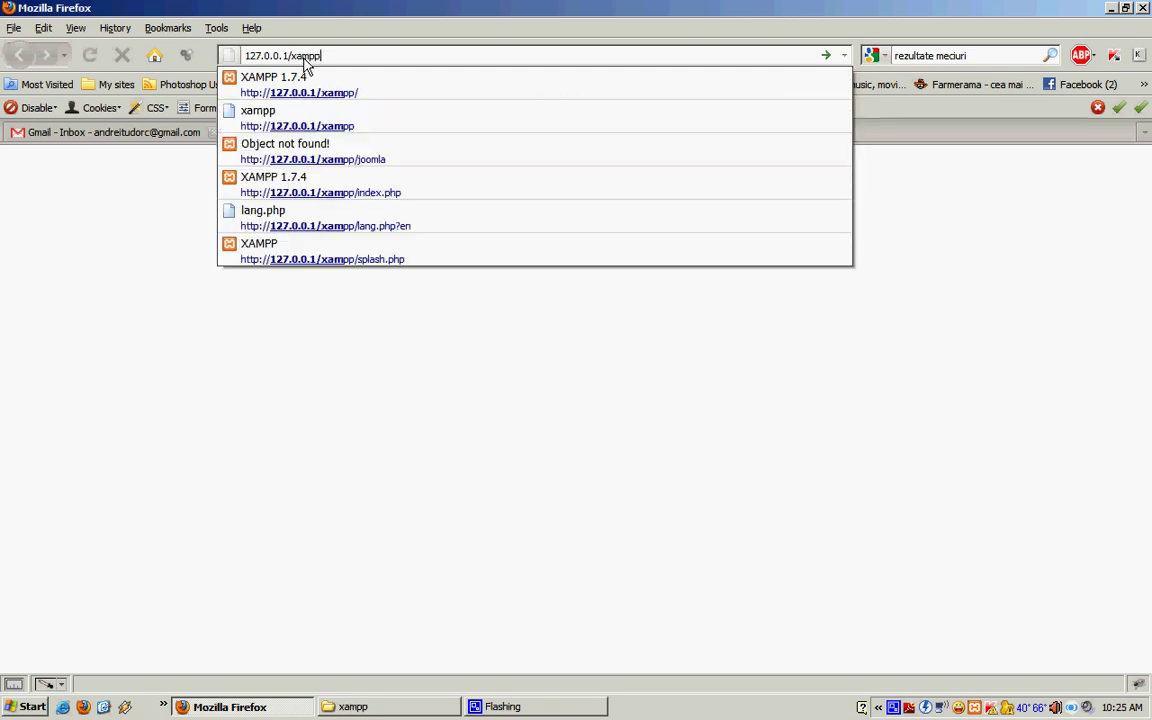
key("Return")
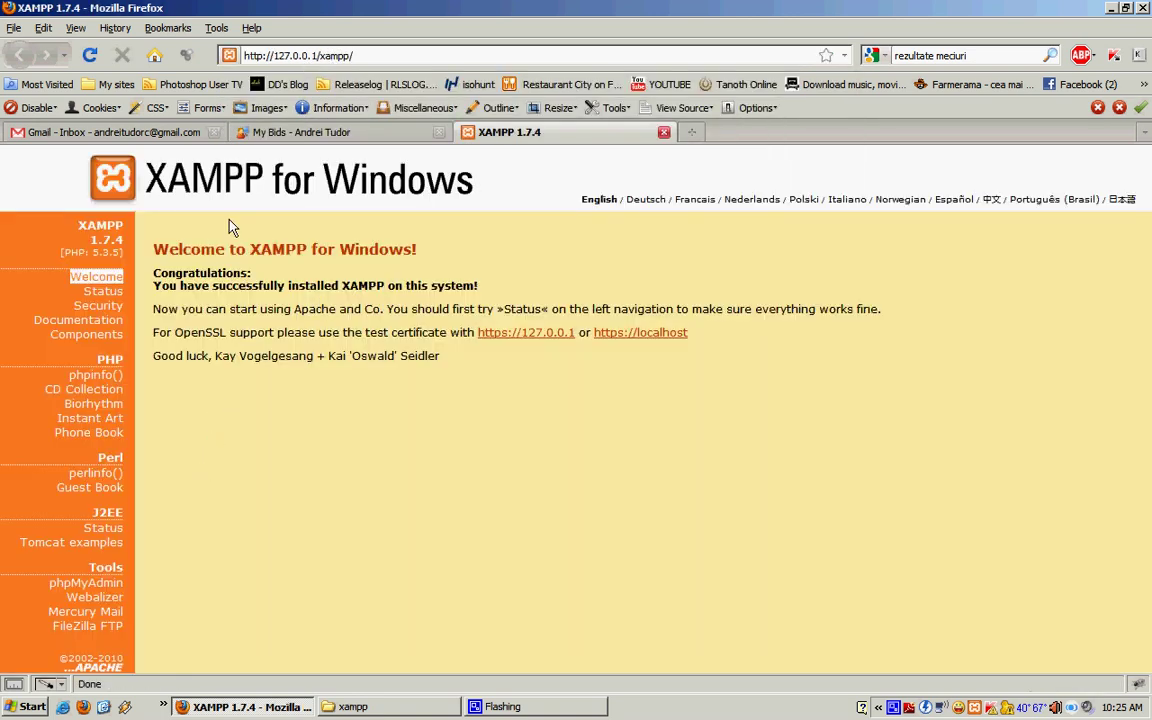
left_click(86, 583)
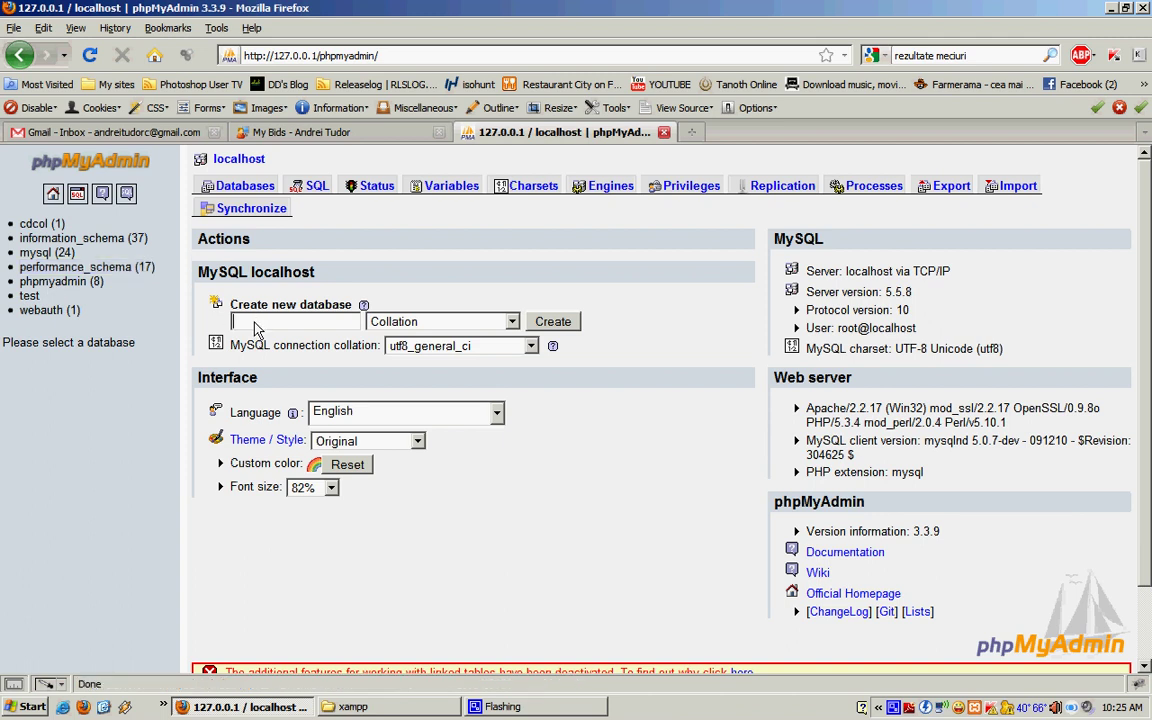
Step: Create a new database named 'joomla' in phpMyAdmin
left_click(256, 324)
type("joomla")
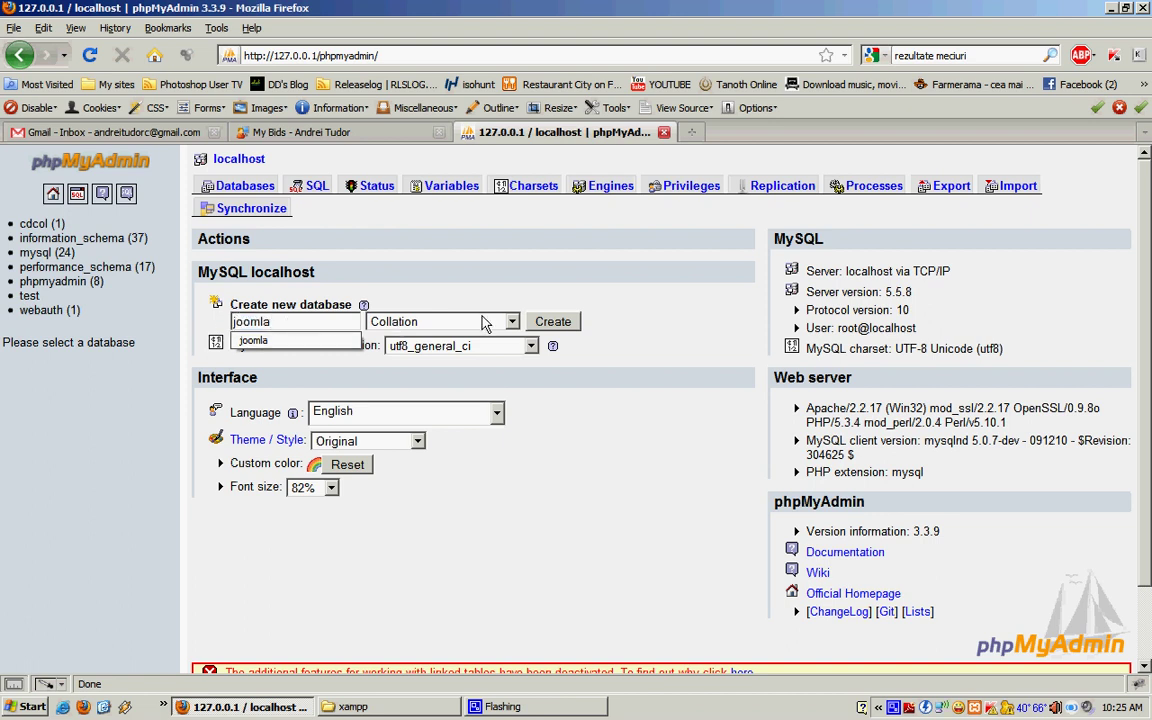
left_click(564, 324)
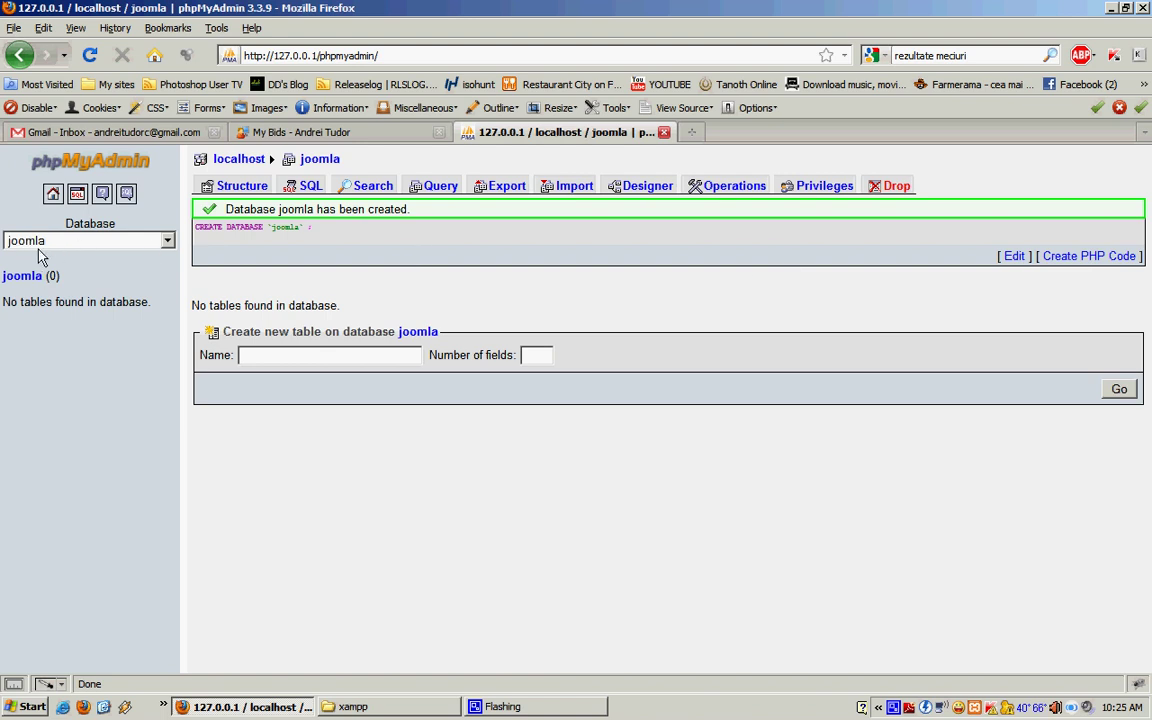
Step: View the joomla database's privileges, showing root at 127.0.0.1 and localhost
left_click(815, 188)
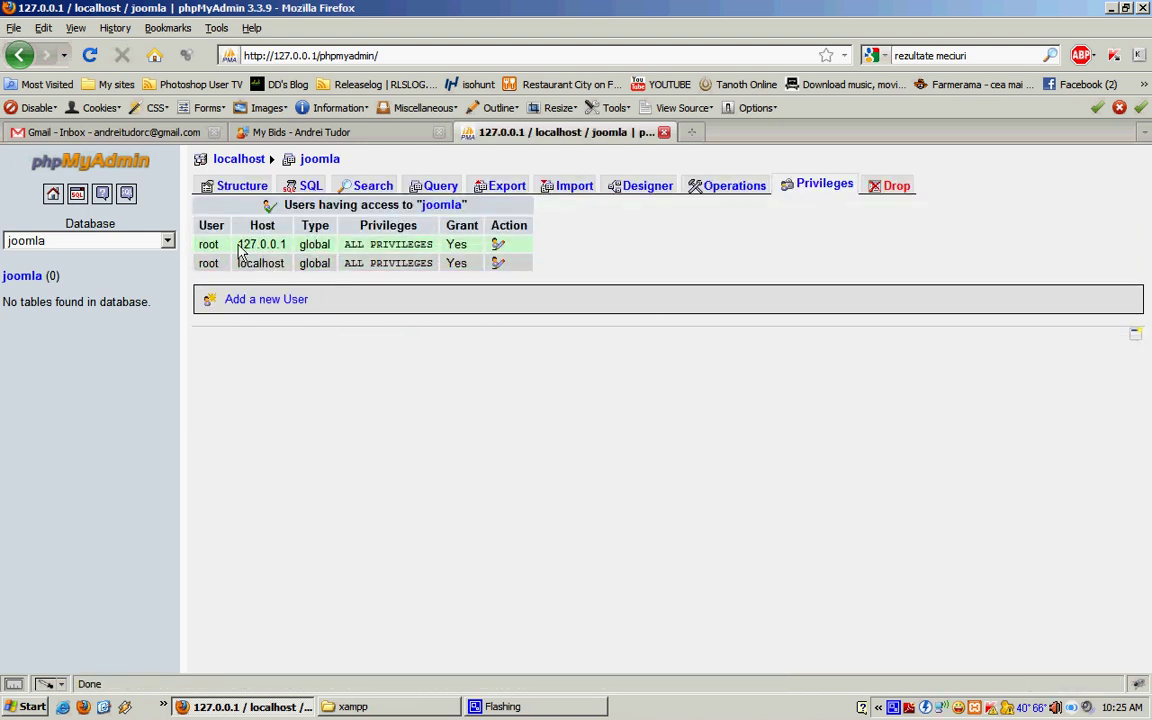
double_click(260, 244)
left_click_drag(236, 266, 288, 272)
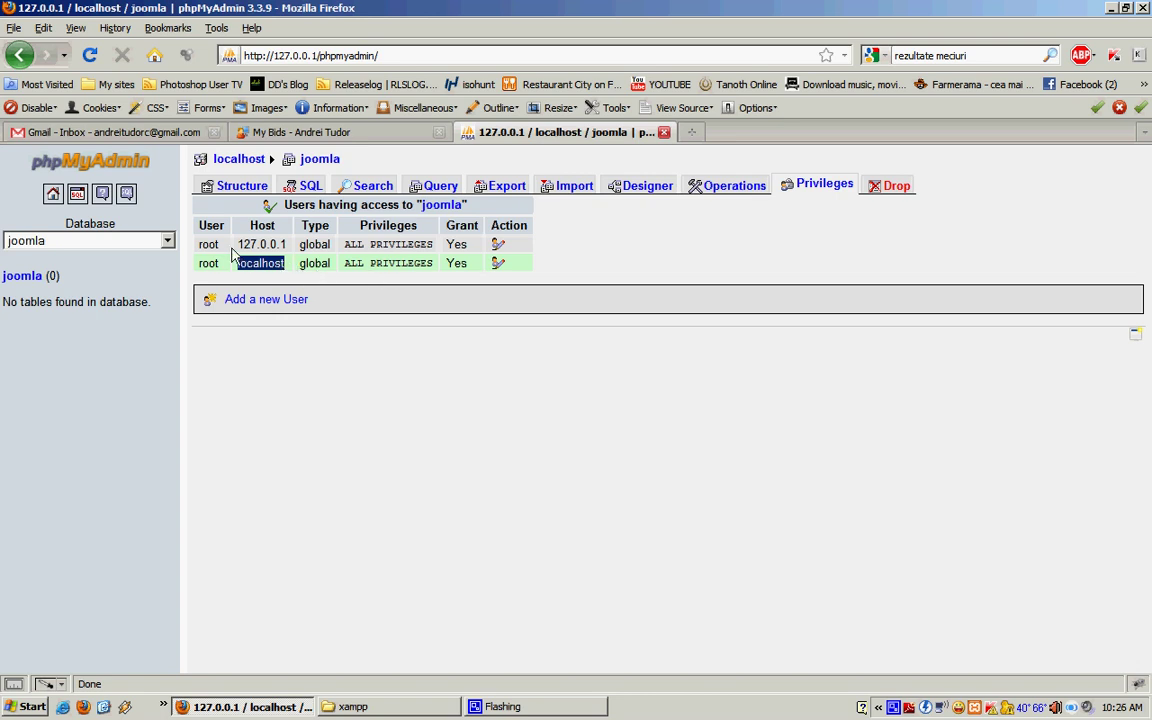
Step: Set a new password for the root account at 127.0.0.1
left_click(497, 246)
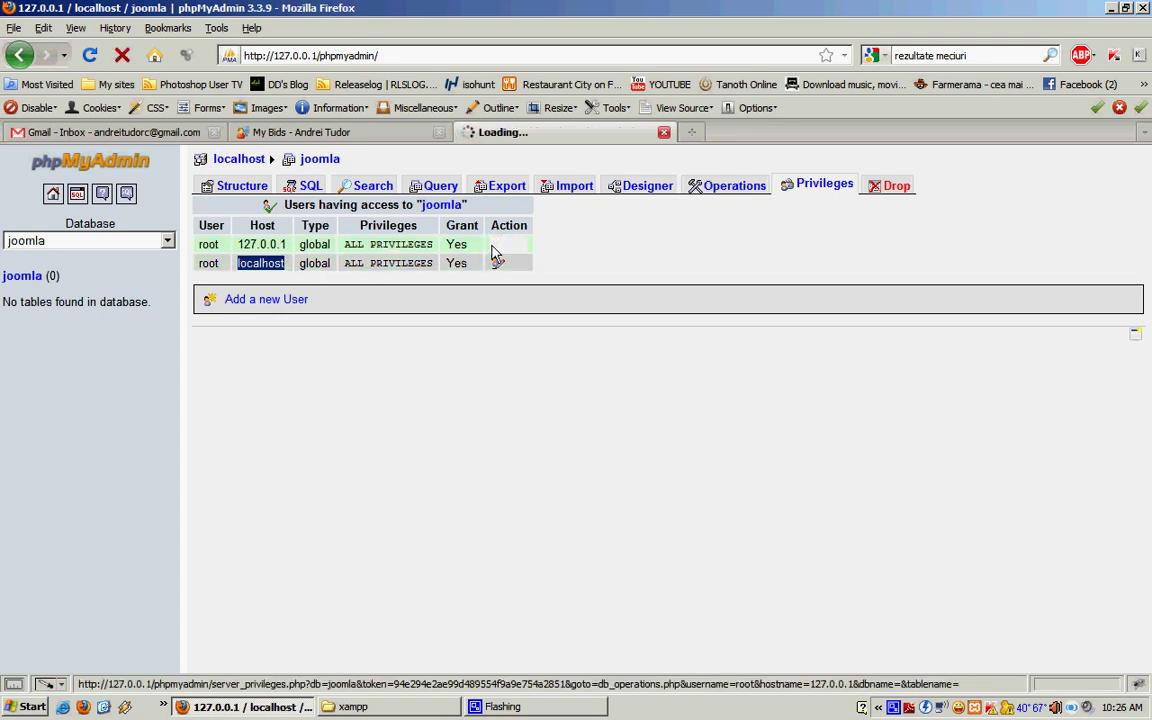
scroll(460, 340, "down", 10)
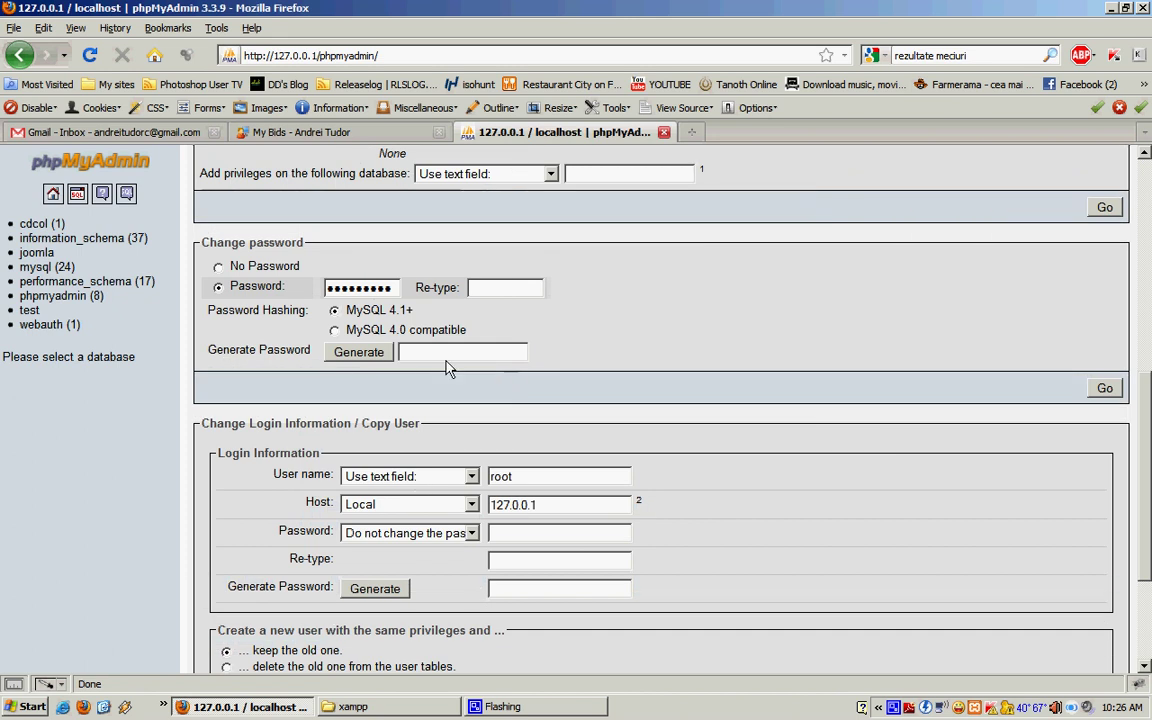
scroll(481, 477, "down", 2)
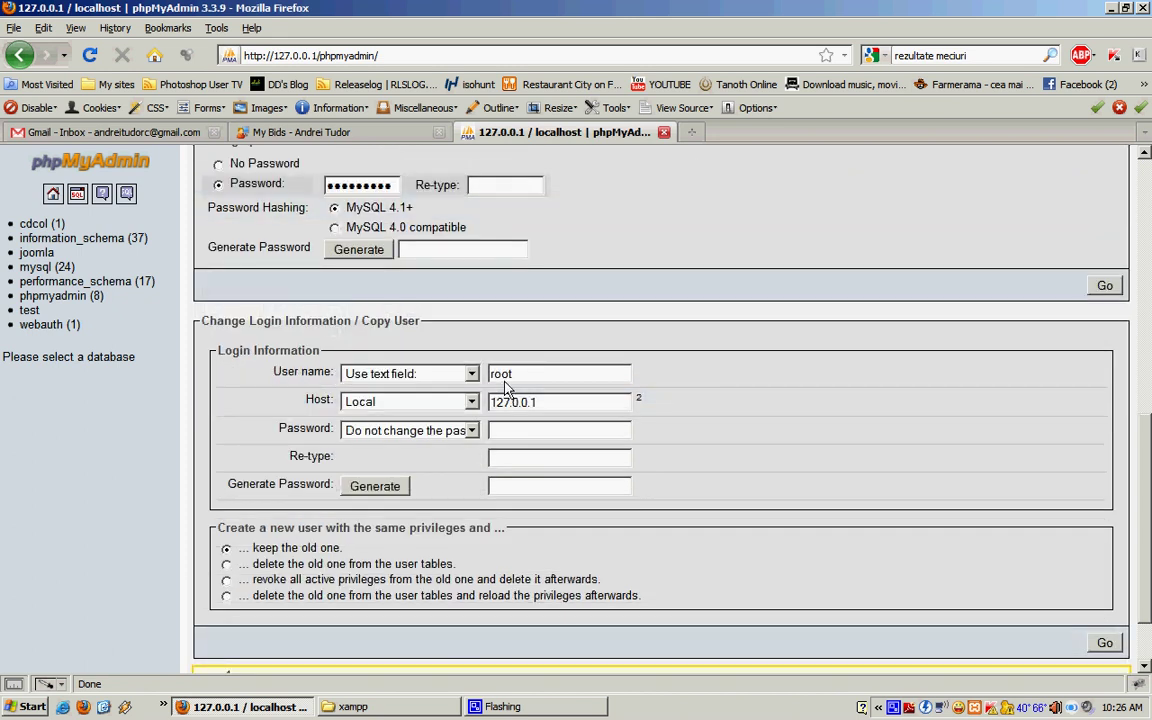
double_click(497, 374)
type("root")
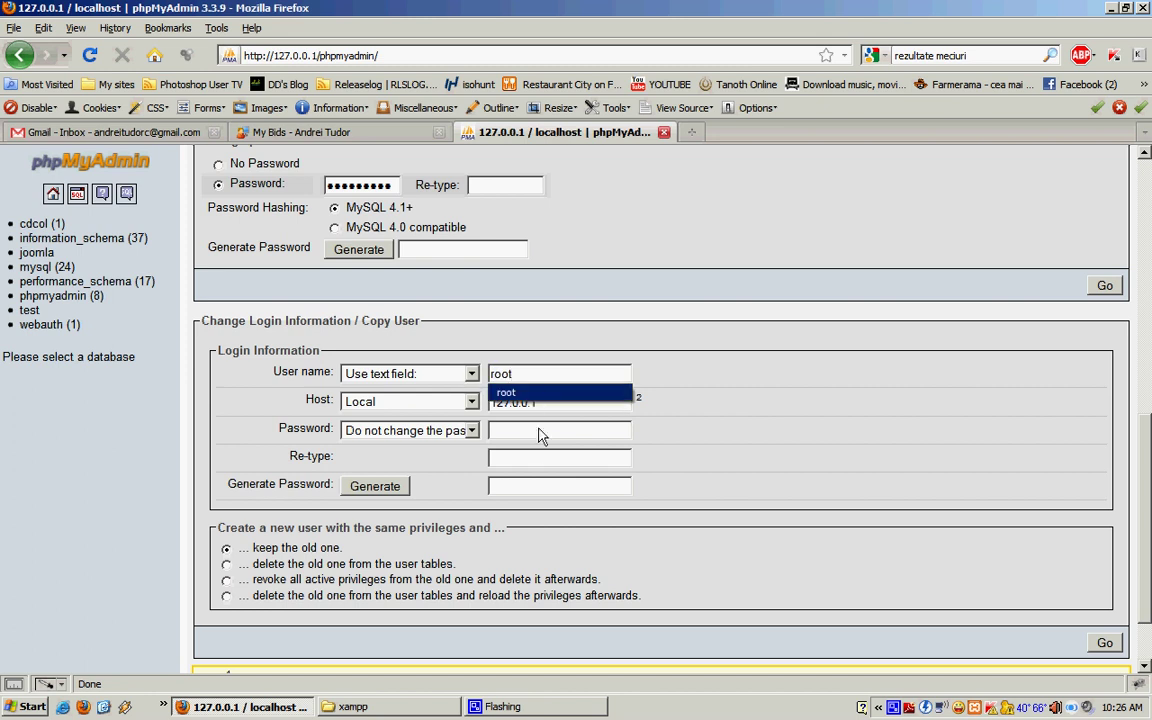
left_click(531, 436)
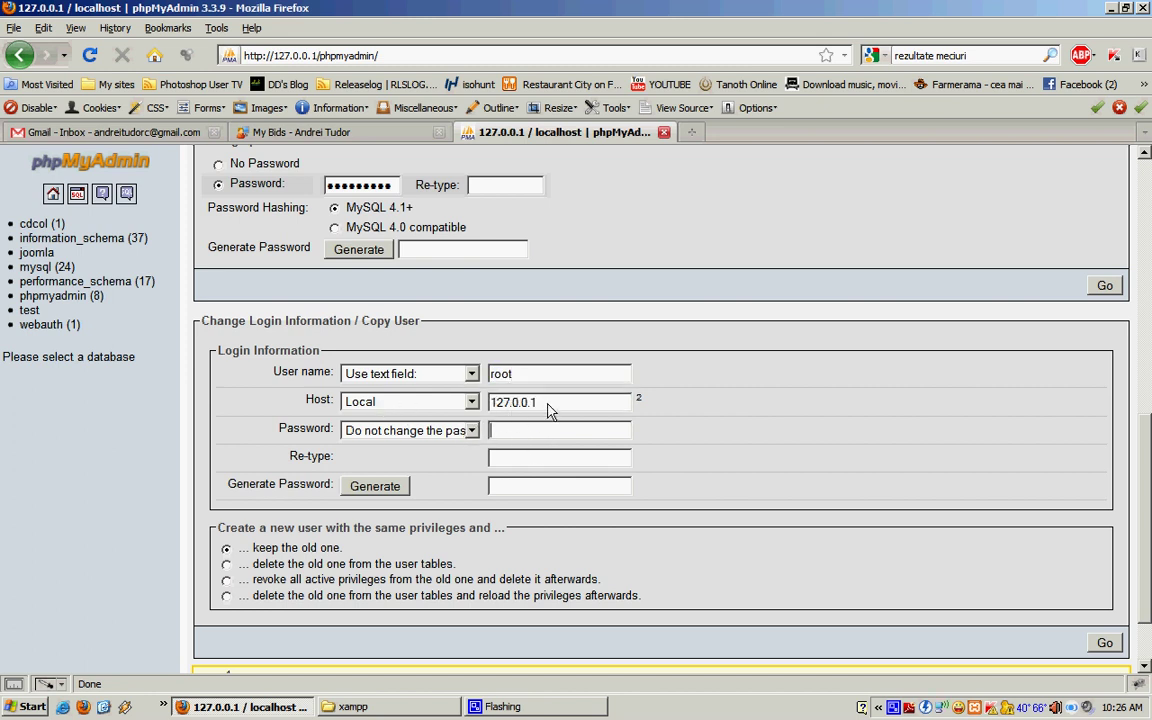
key("shift+Tab")
type("p")
left_click(518, 462)
type("•••••")
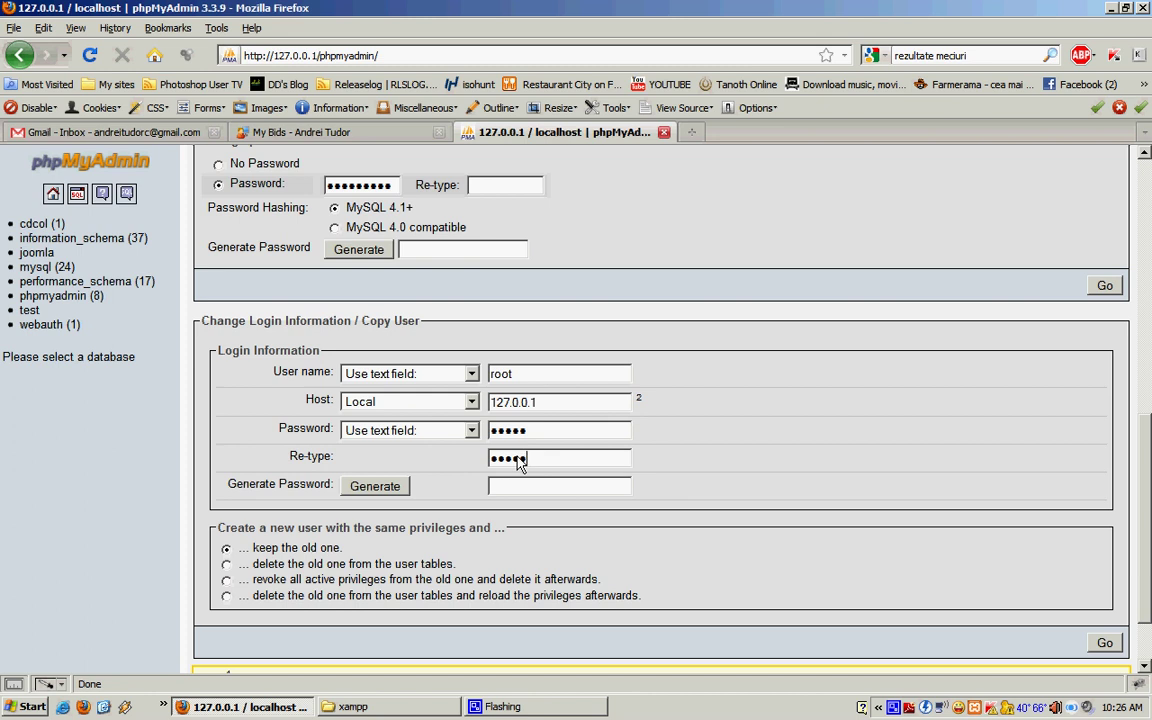
left_click(1104, 644)
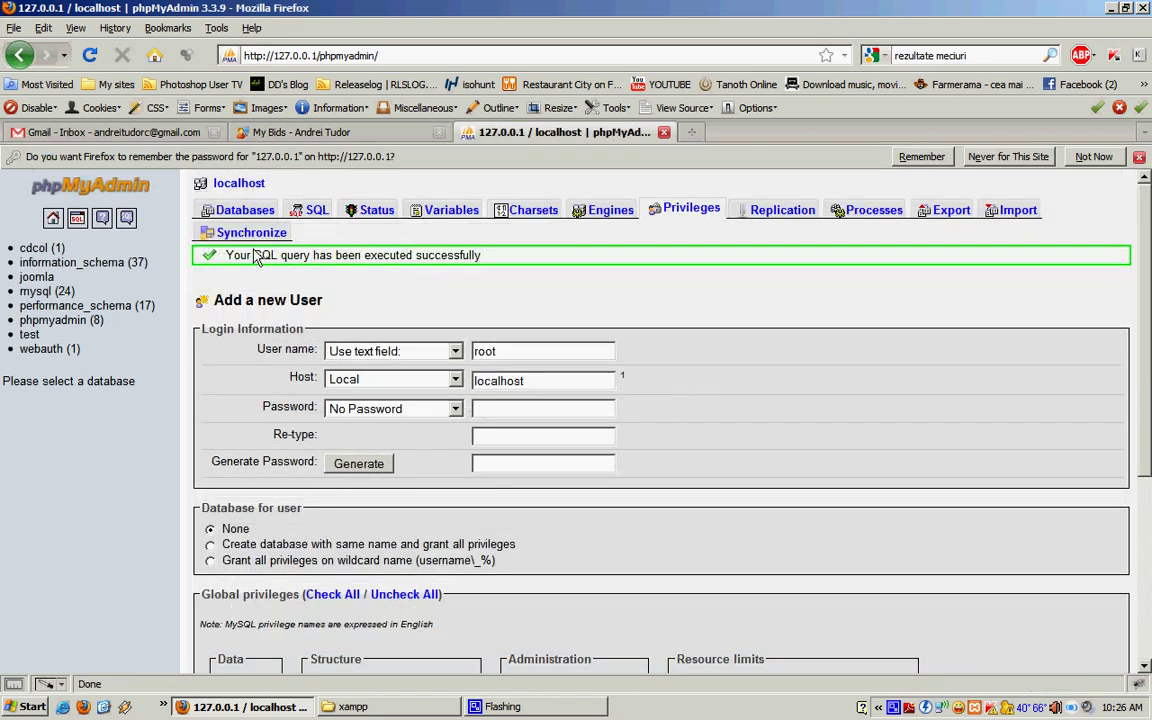
Step: Set a new password for the root account at localhost as well
left_click(38, 277)
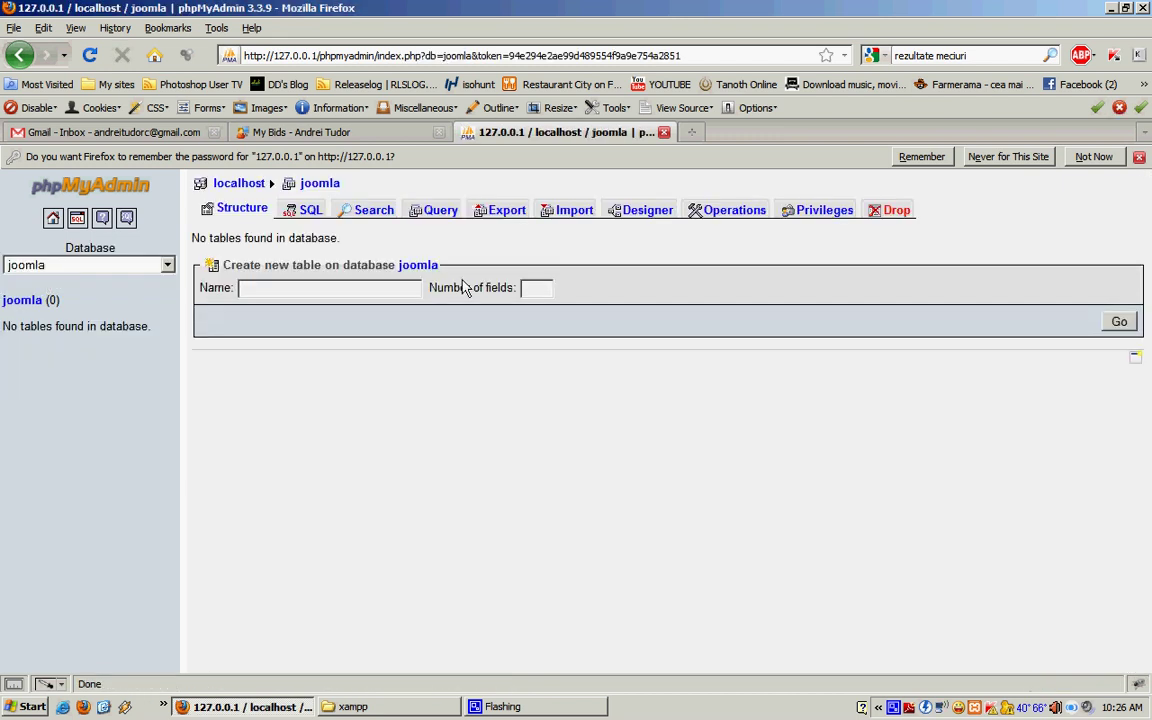
left_click(815, 210)
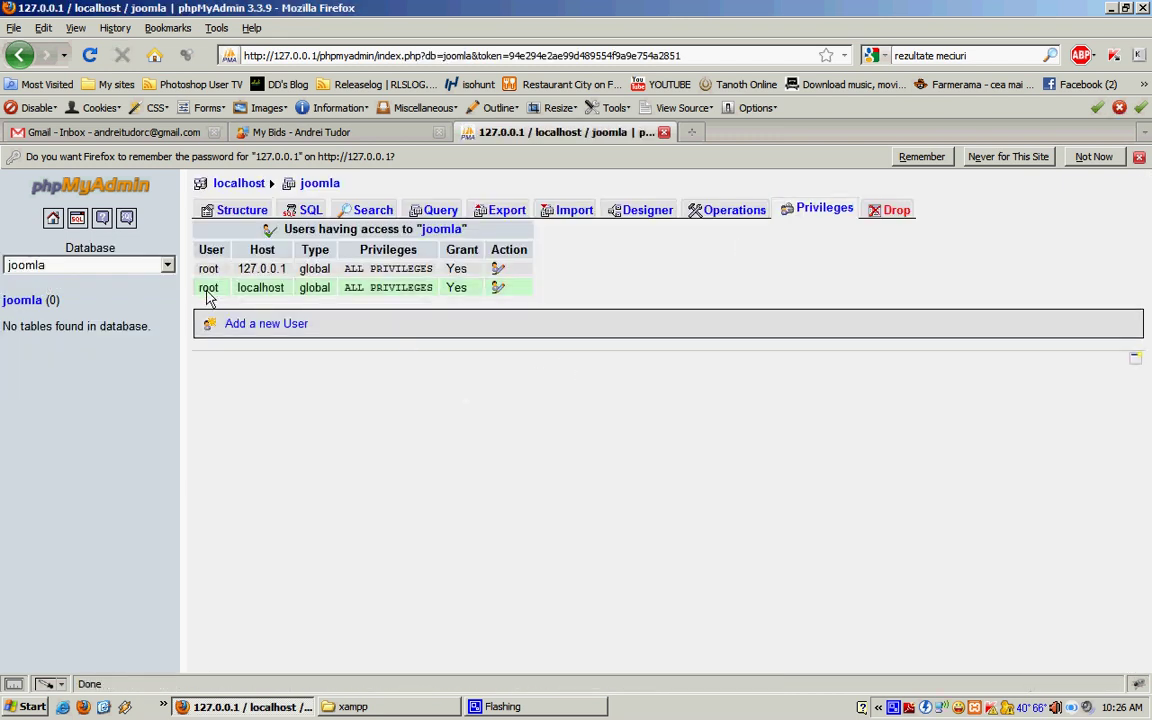
left_click(499, 288)
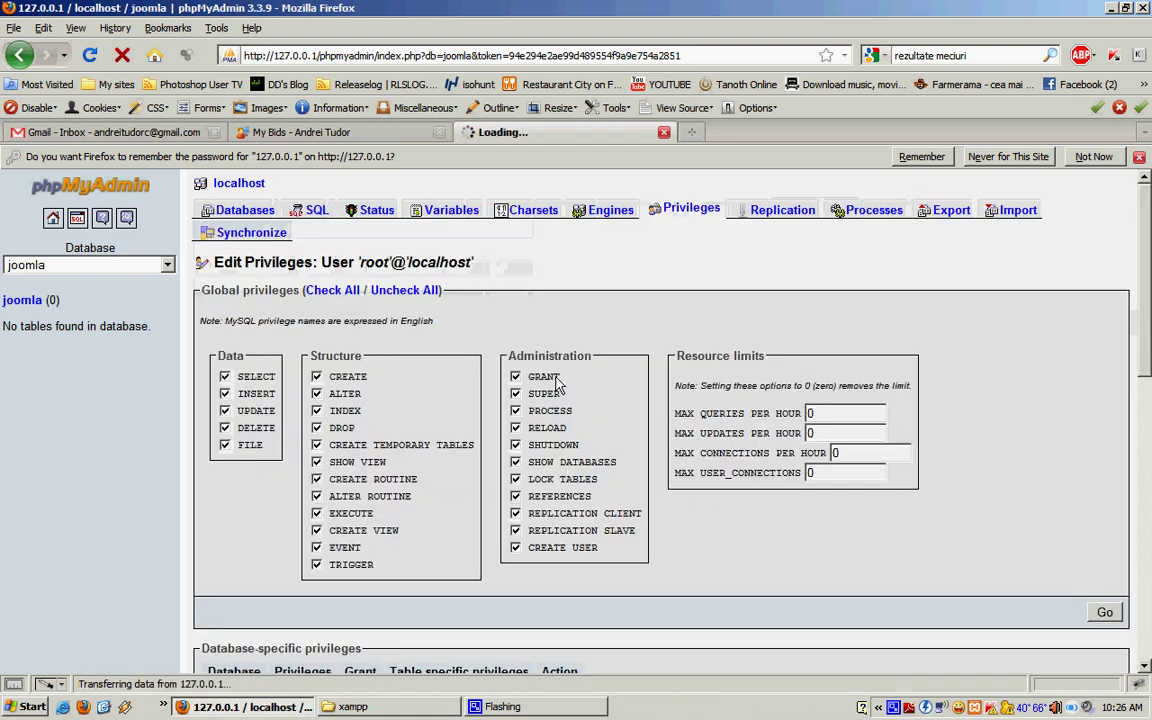
scroll(518, 340, "down", 15)
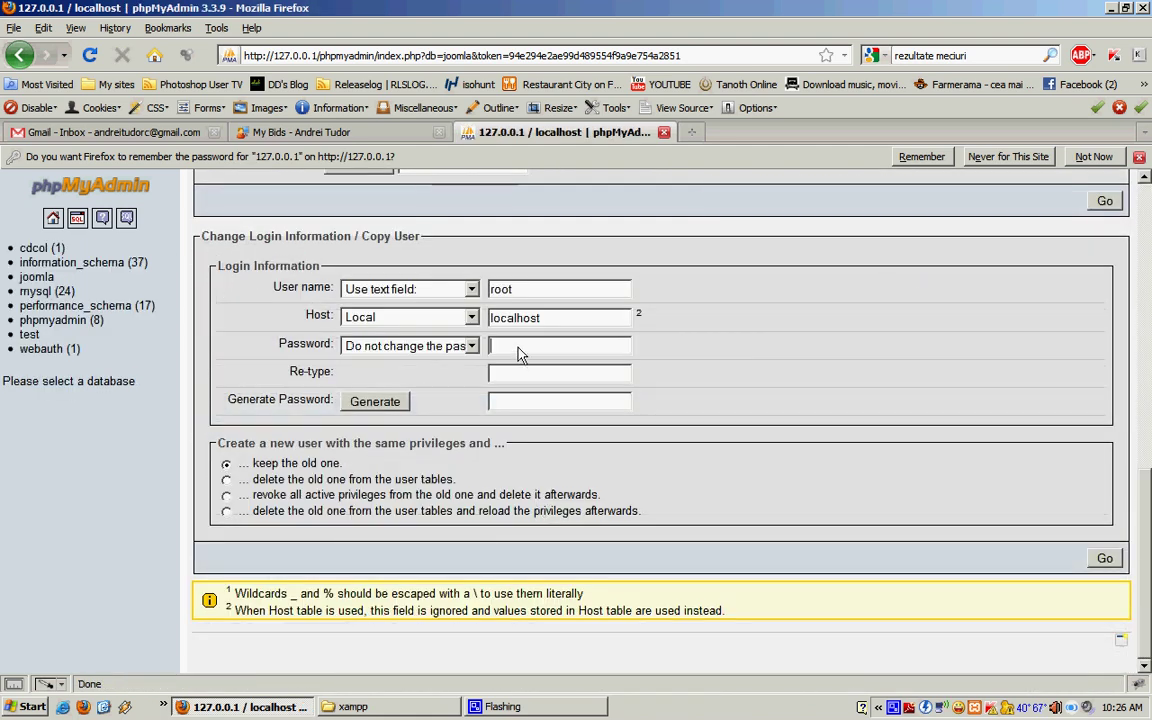
left_click(519, 352)
type("adminadmin")
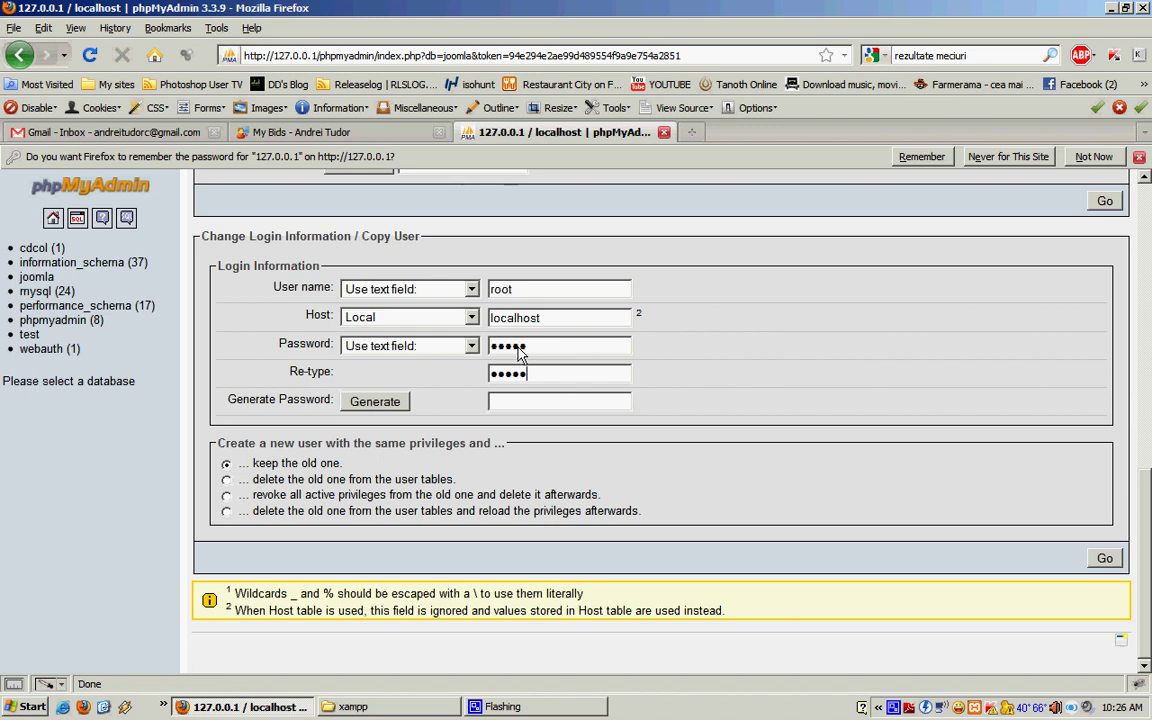
left_click(1097, 565)
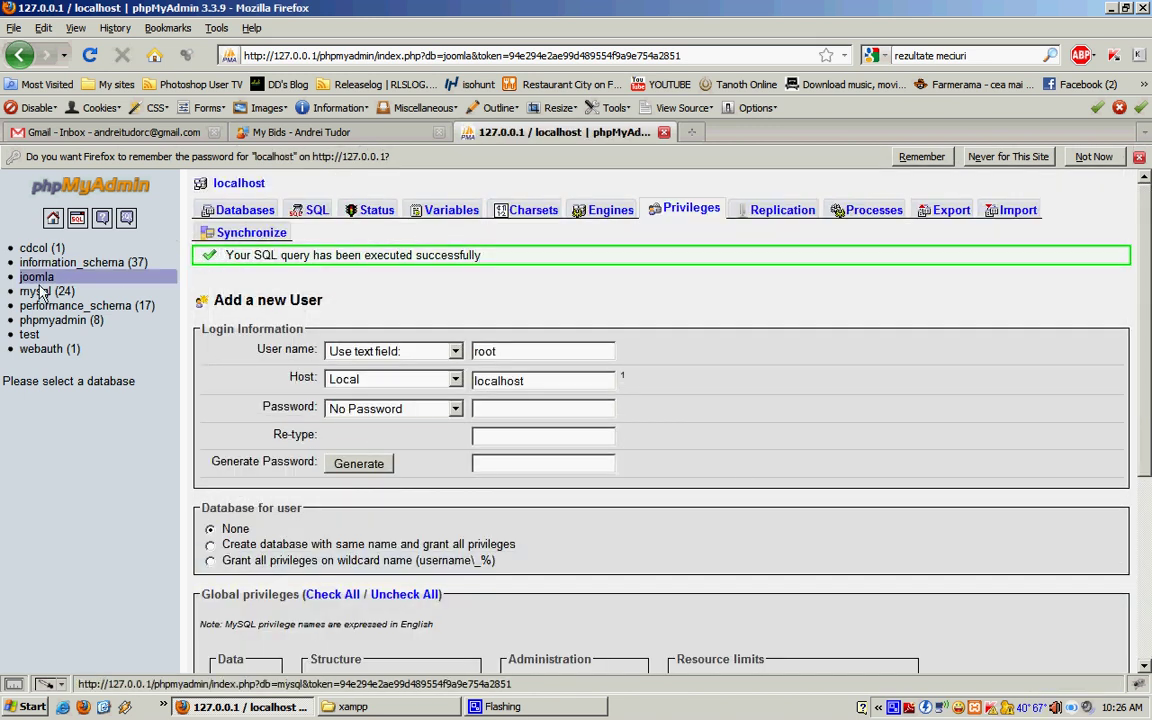
left_click(356, 57)
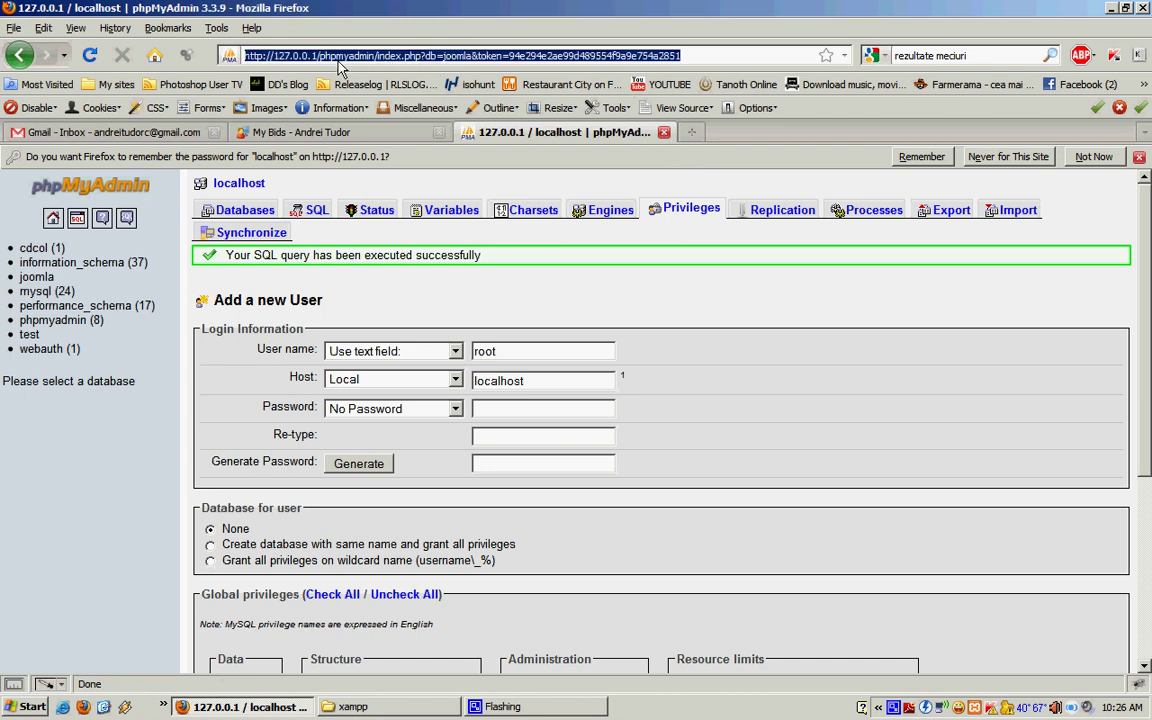
Step: Open 127.0.0.1/joomla to start the Joomla! 1.6 web installer
left_click(320, 57)
left_click_drag(320, 57, 690, 68)
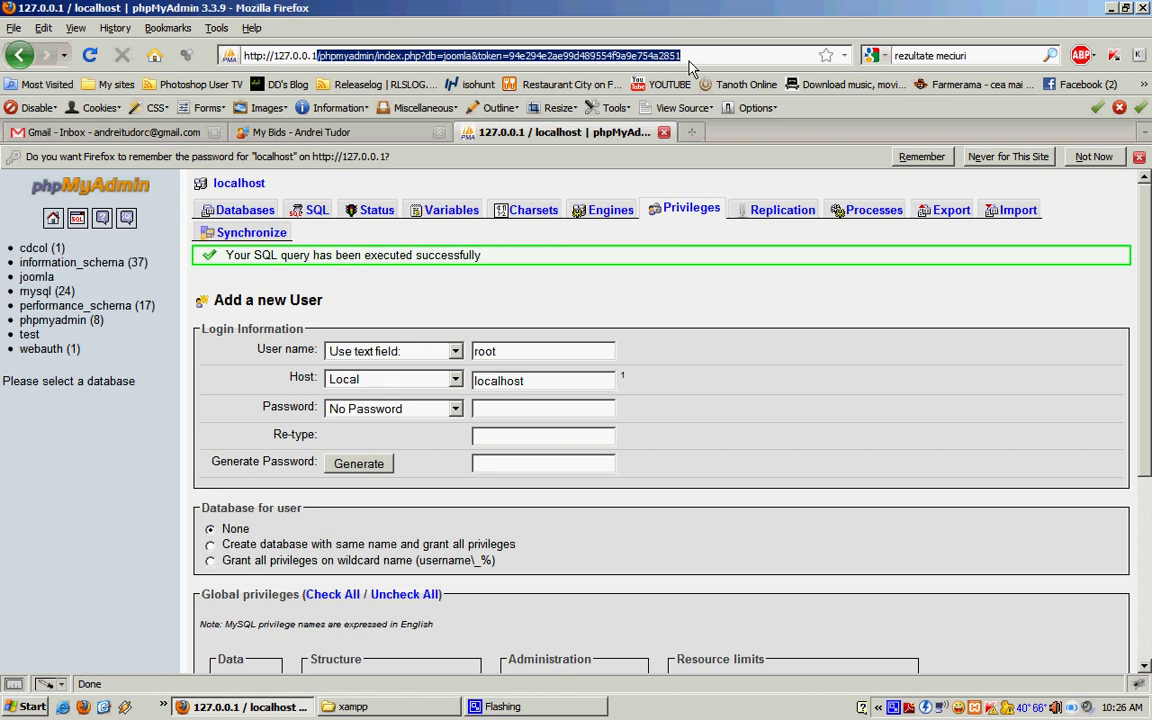
type("/jooml")
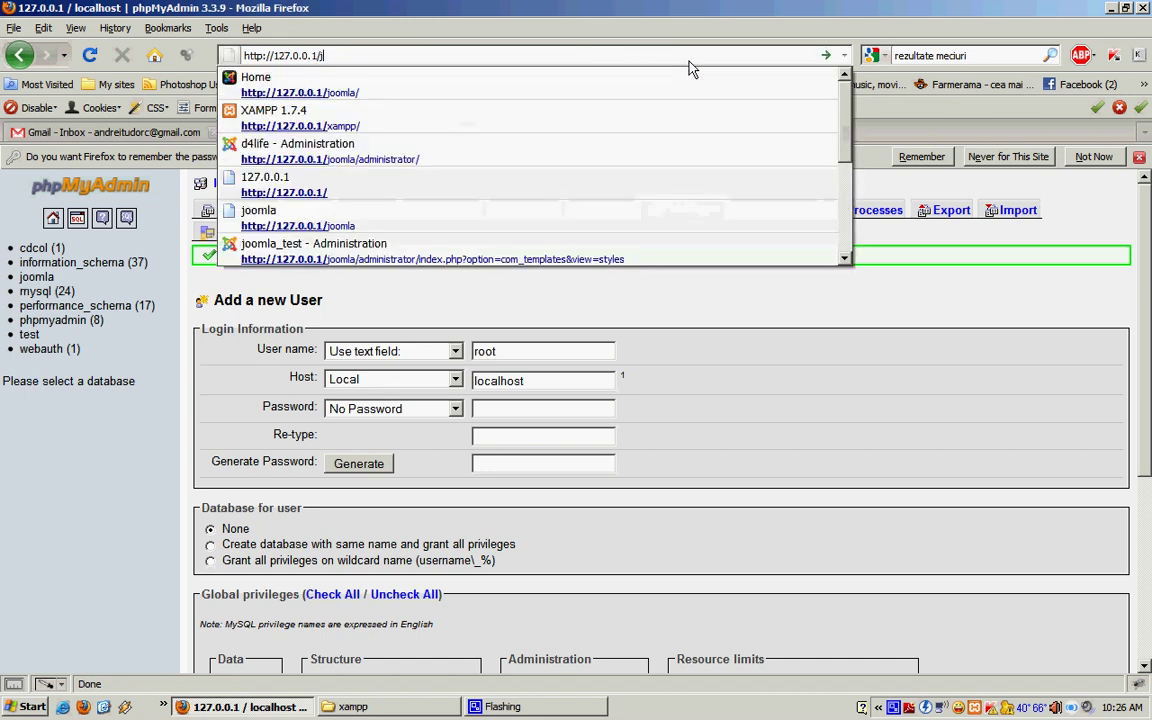
type("a")
key("Return")
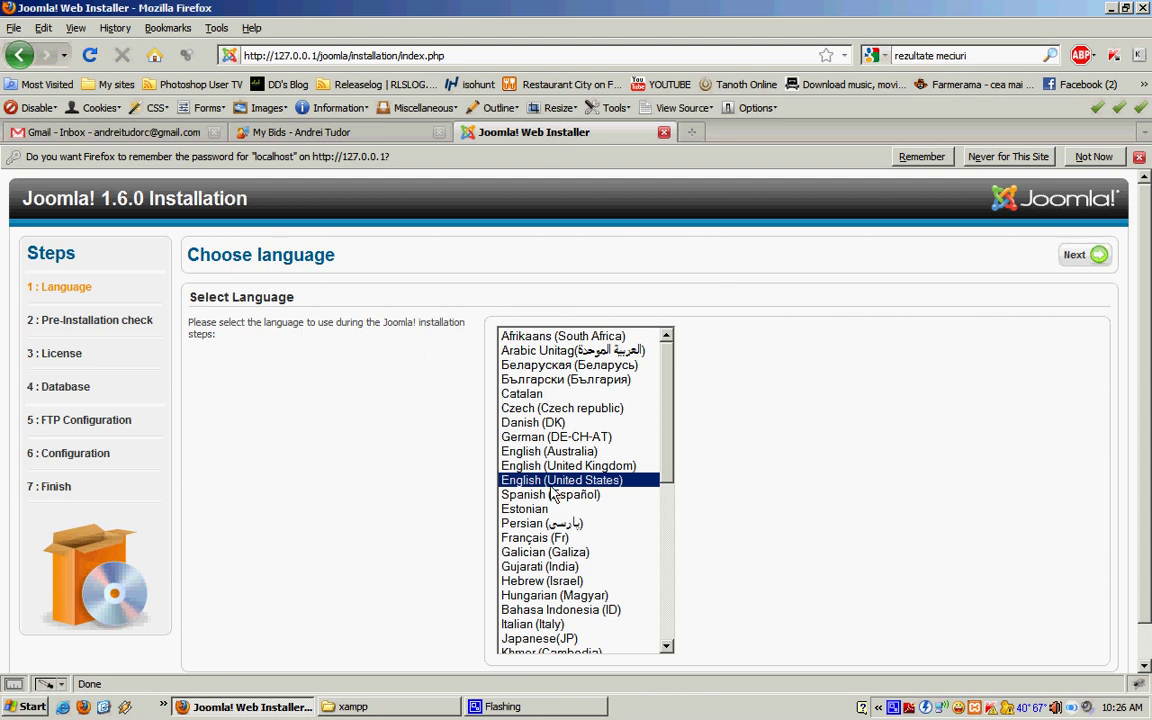
Step: Keep English (United States) and continue past the pre-installation check and licence
left_click_drag(666, 406, 660, 581)
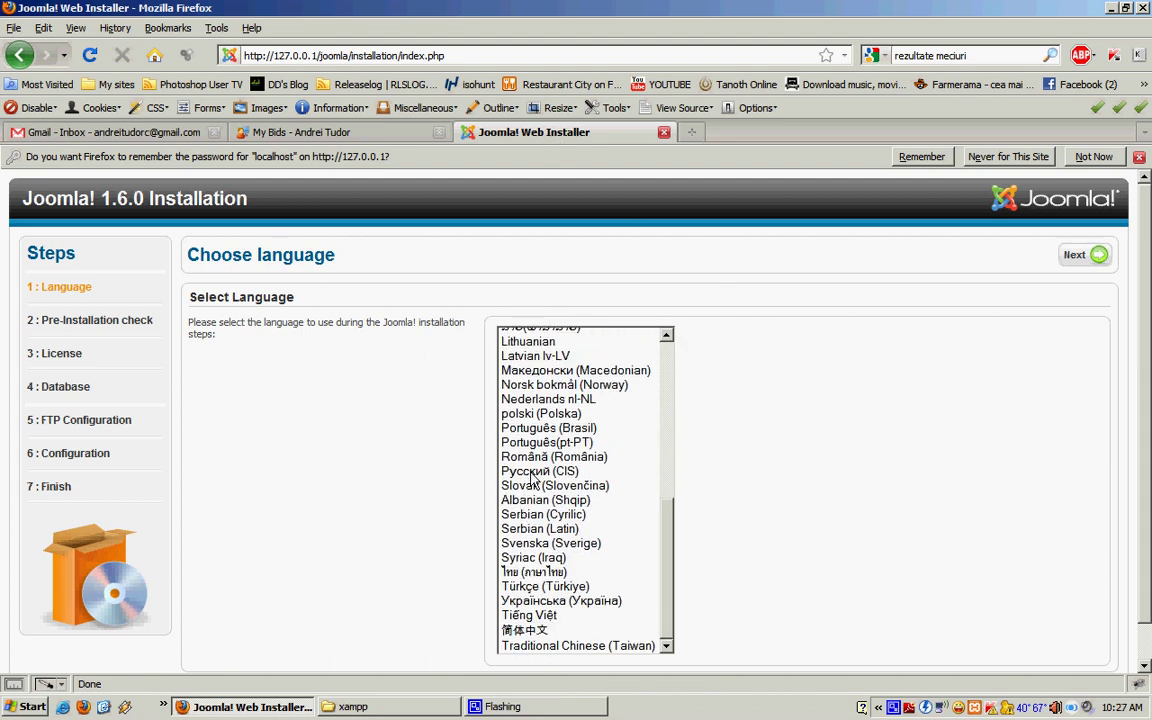
left_click_drag(673, 537, 666, 362)
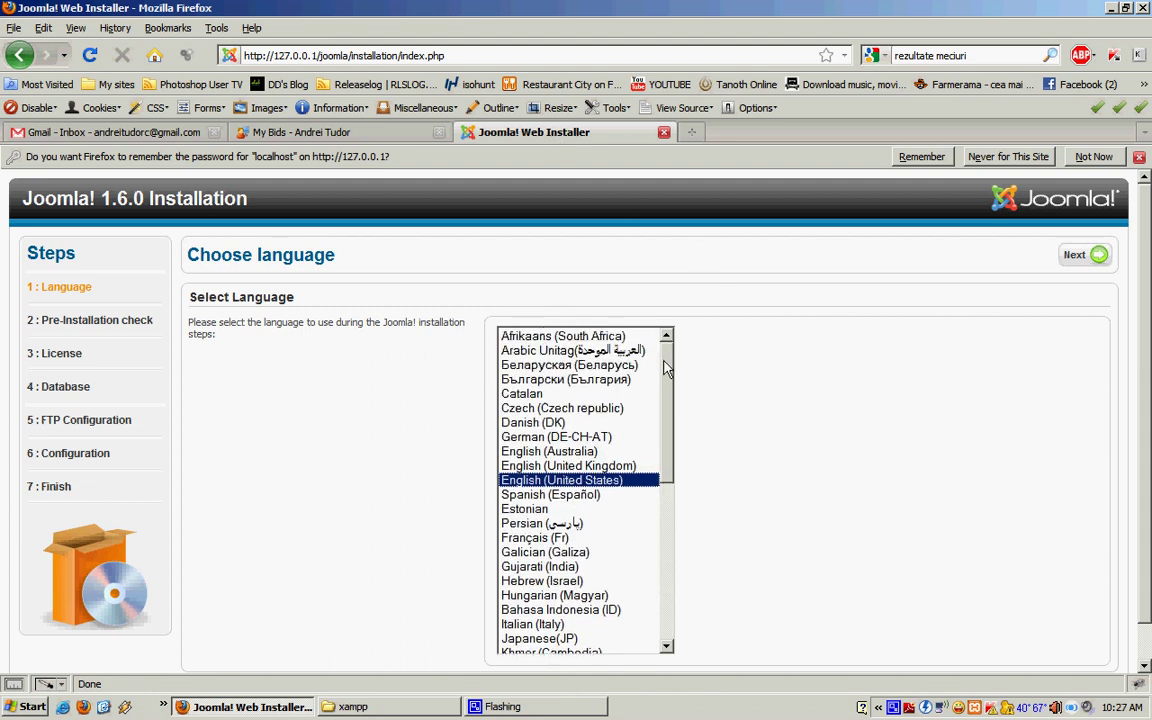
left_click(1100, 255)
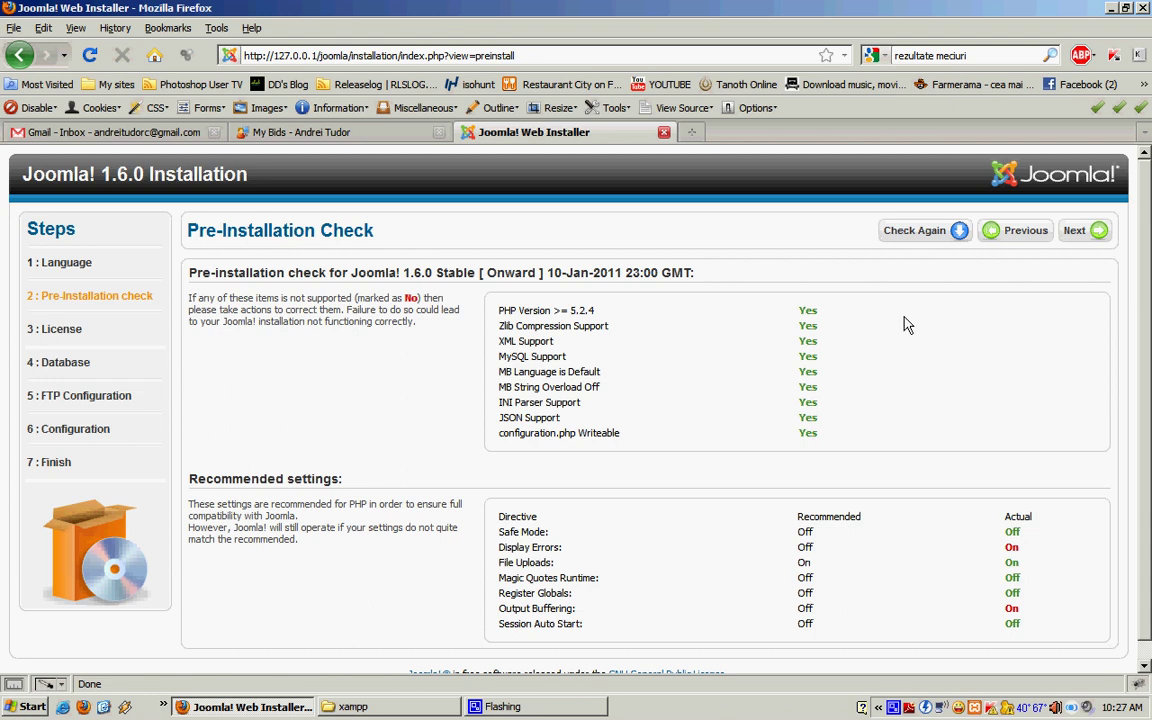
left_click(1090, 231)
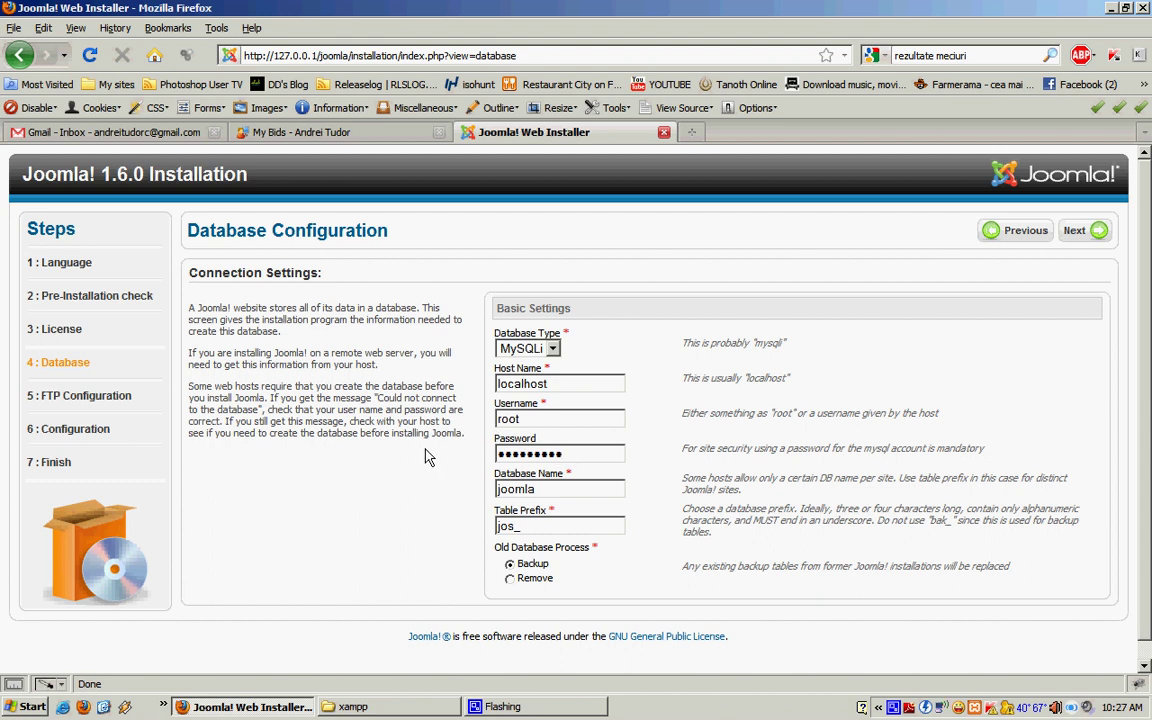
Step: Keep MySQLi as database type with host localhost and enter the root password
left_click(553, 352)
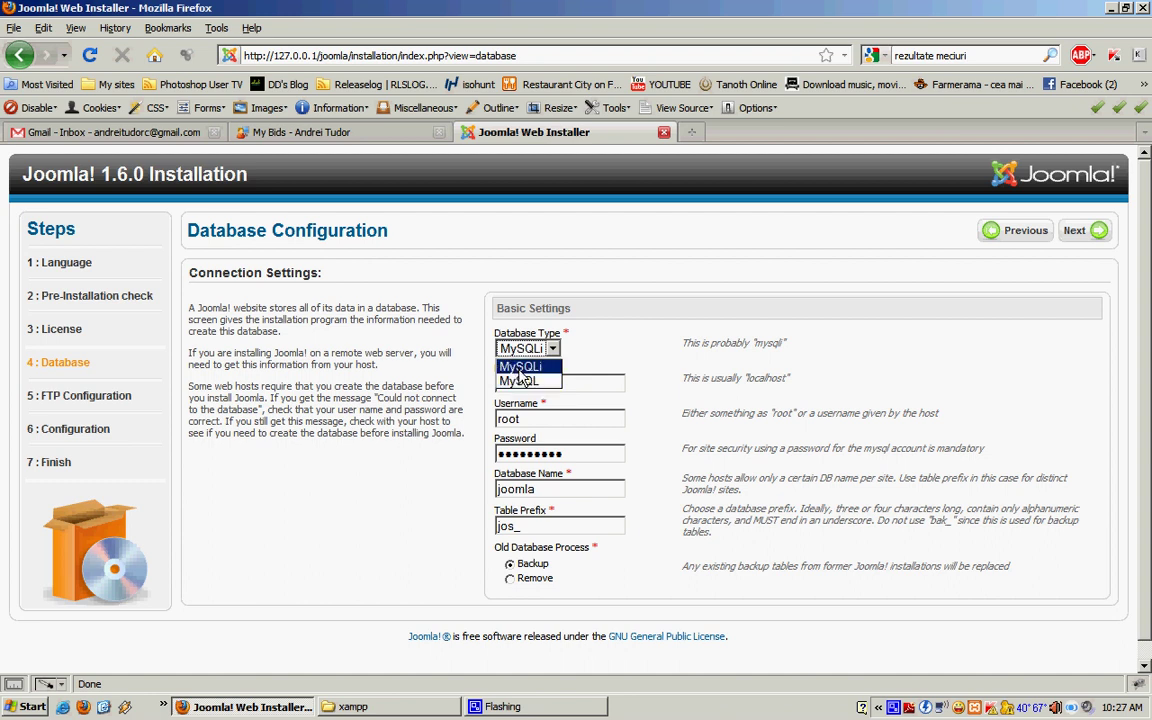
left_click(527, 369)
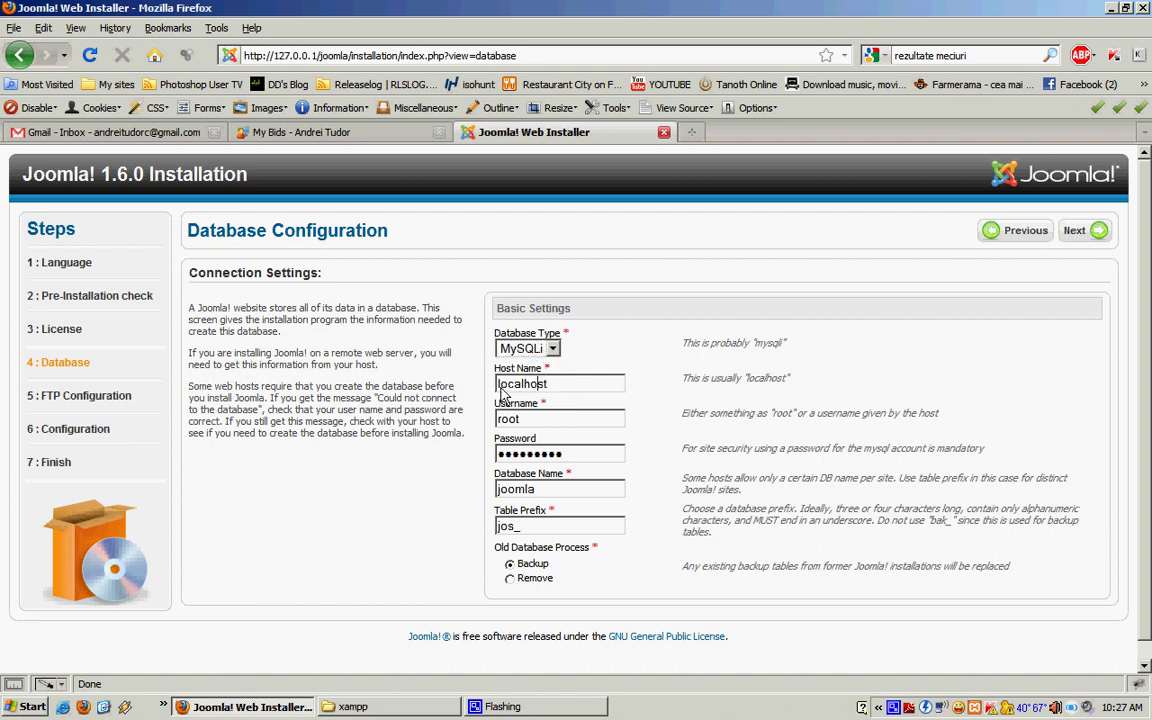
left_click(559, 393)
key("Tab")
key("Tab")
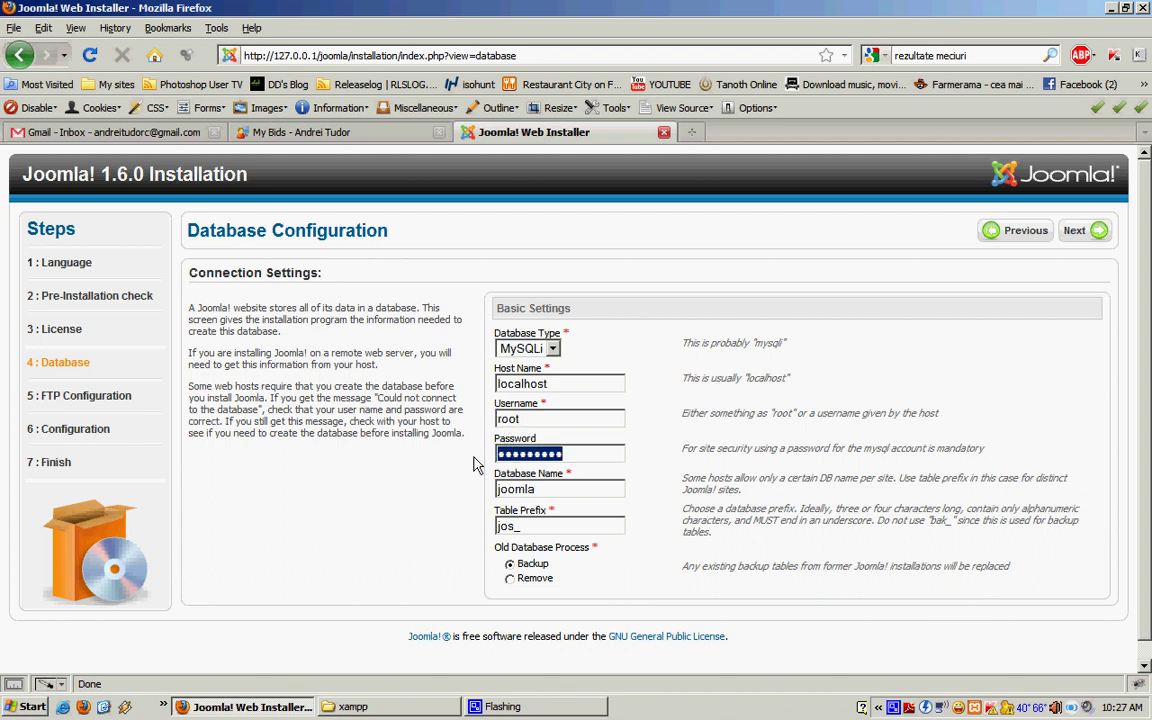
type("*****")
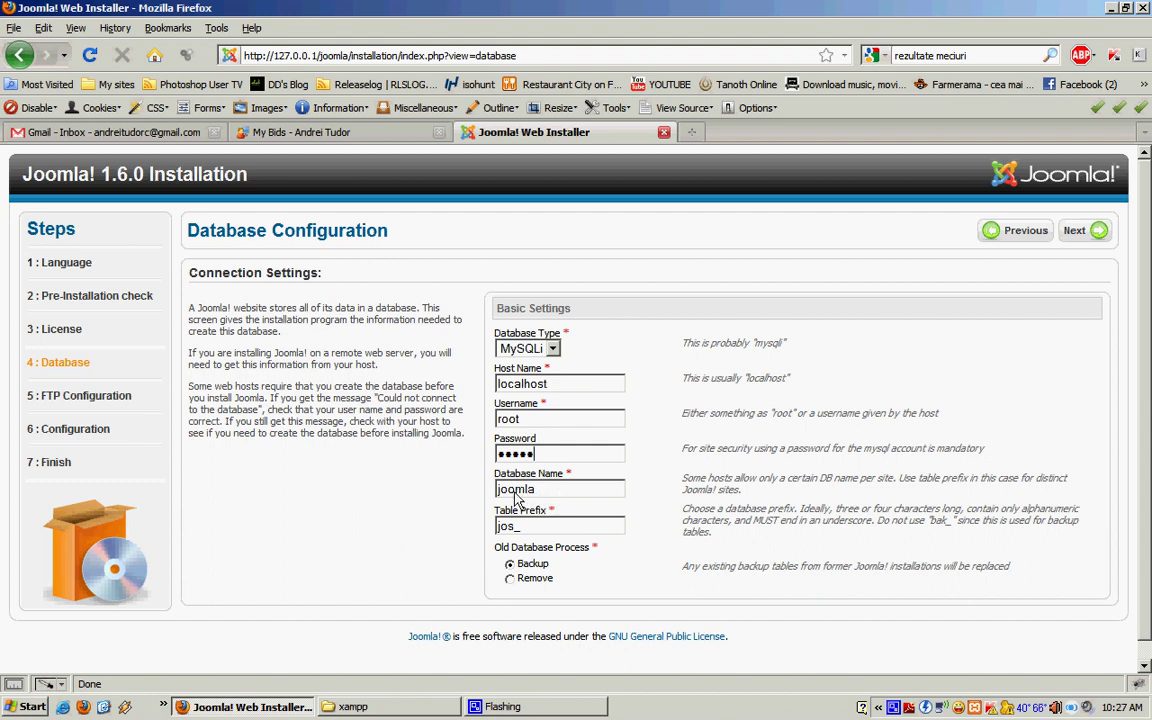
Step: Check the database name 'joomla' and submit the database configuration
double_click(548, 490)
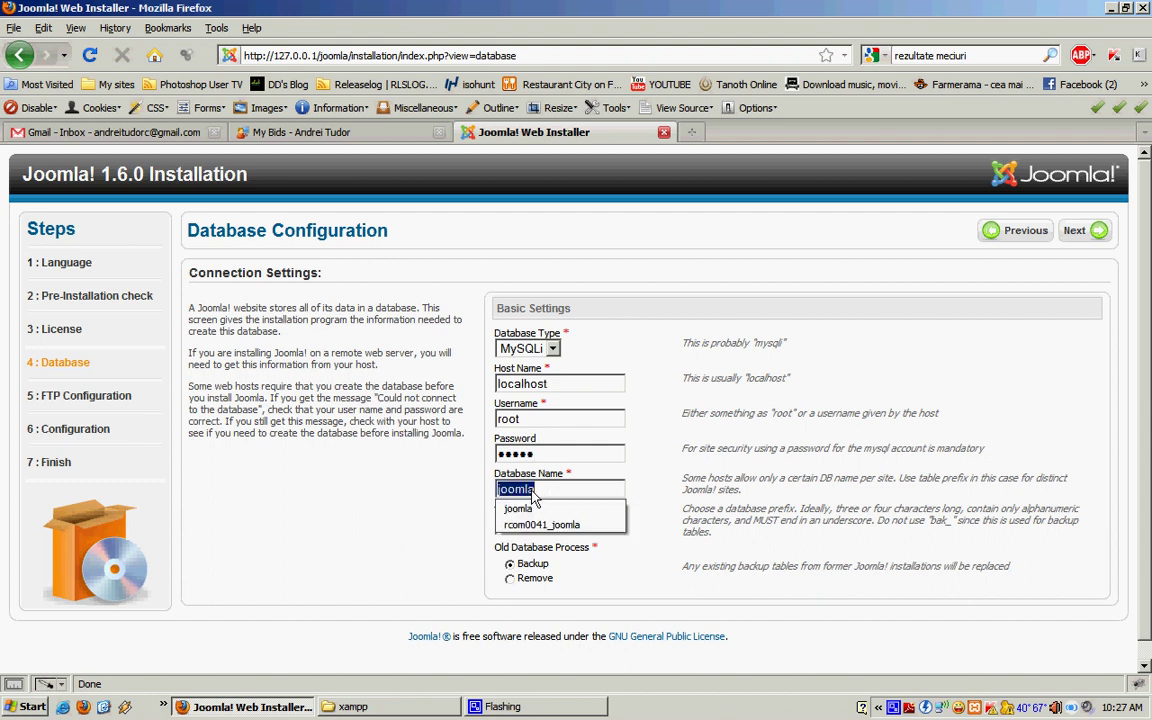
left_click(540, 492)
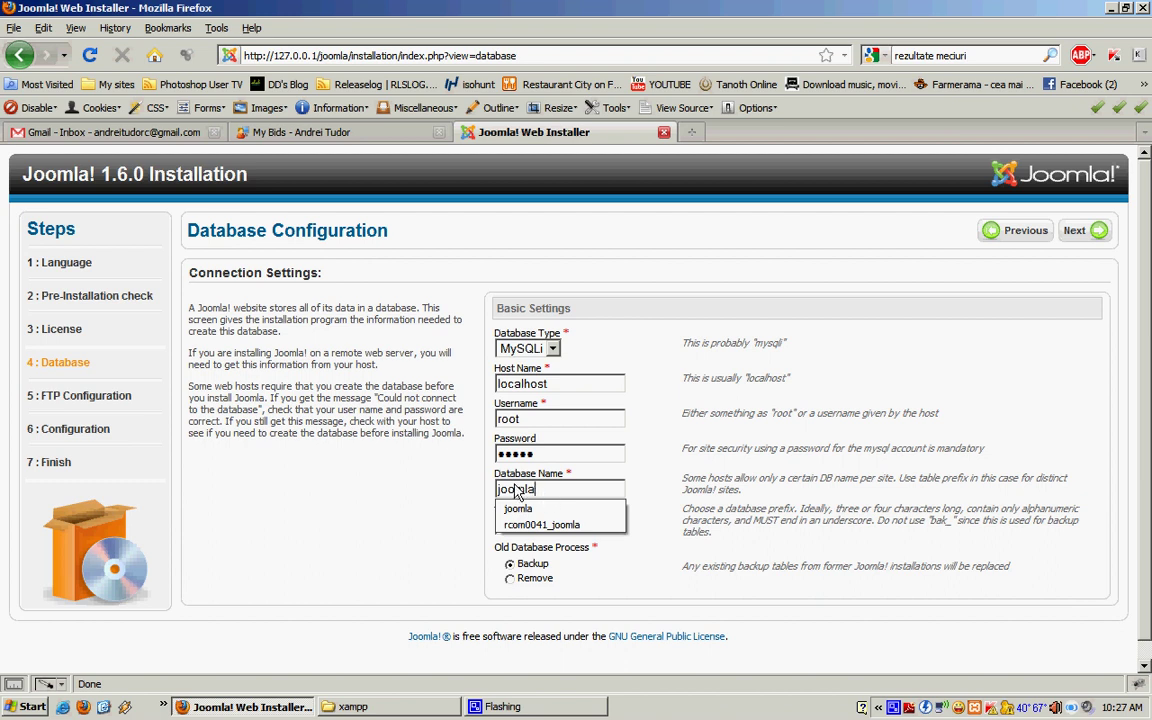
left_click_drag(540, 492, 497, 495)
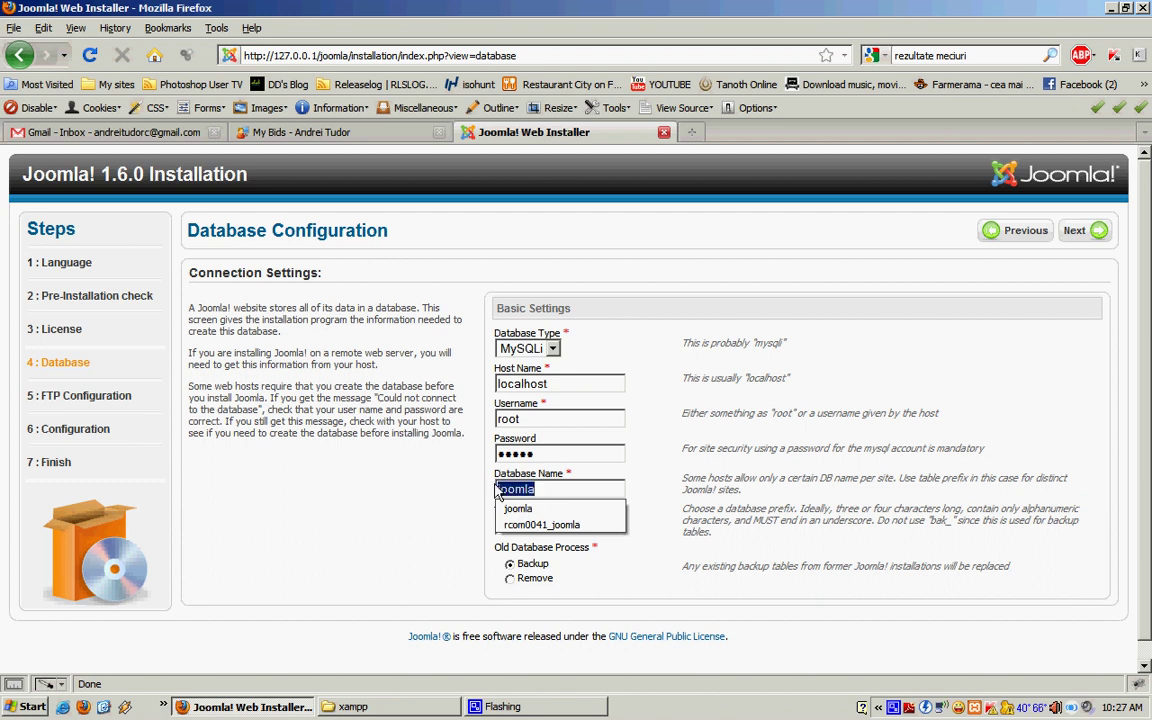
left_click(572, 495)
left_click(658, 402)
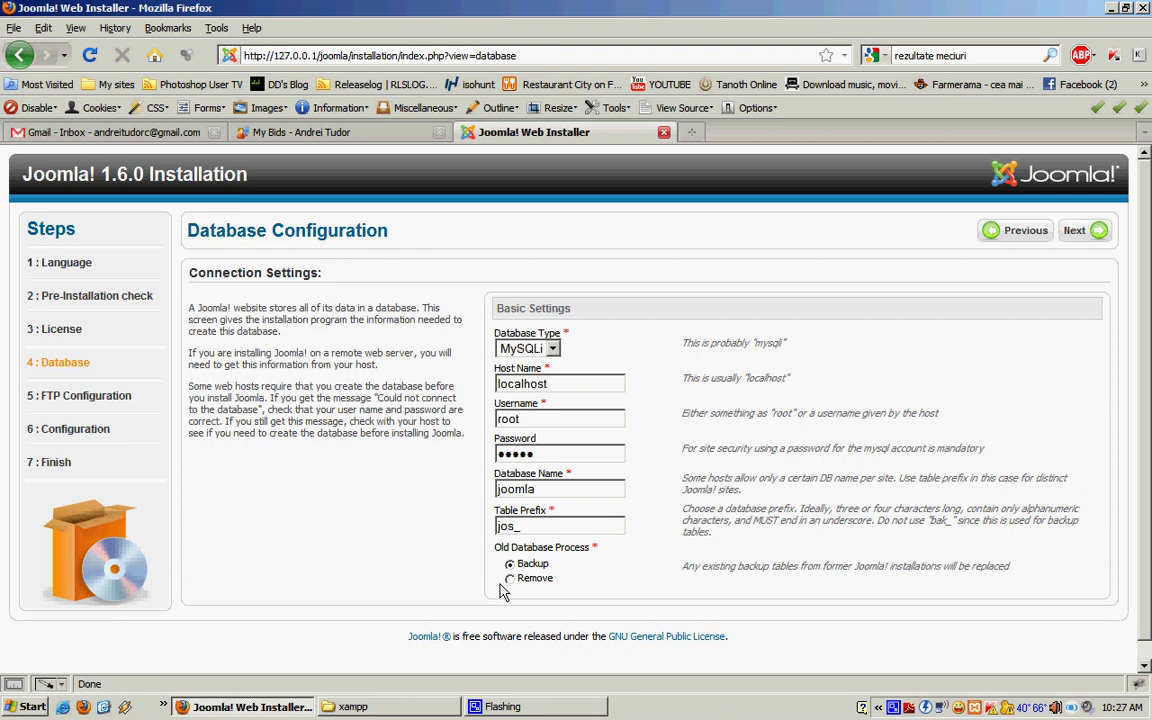
left_click(1086, 234)
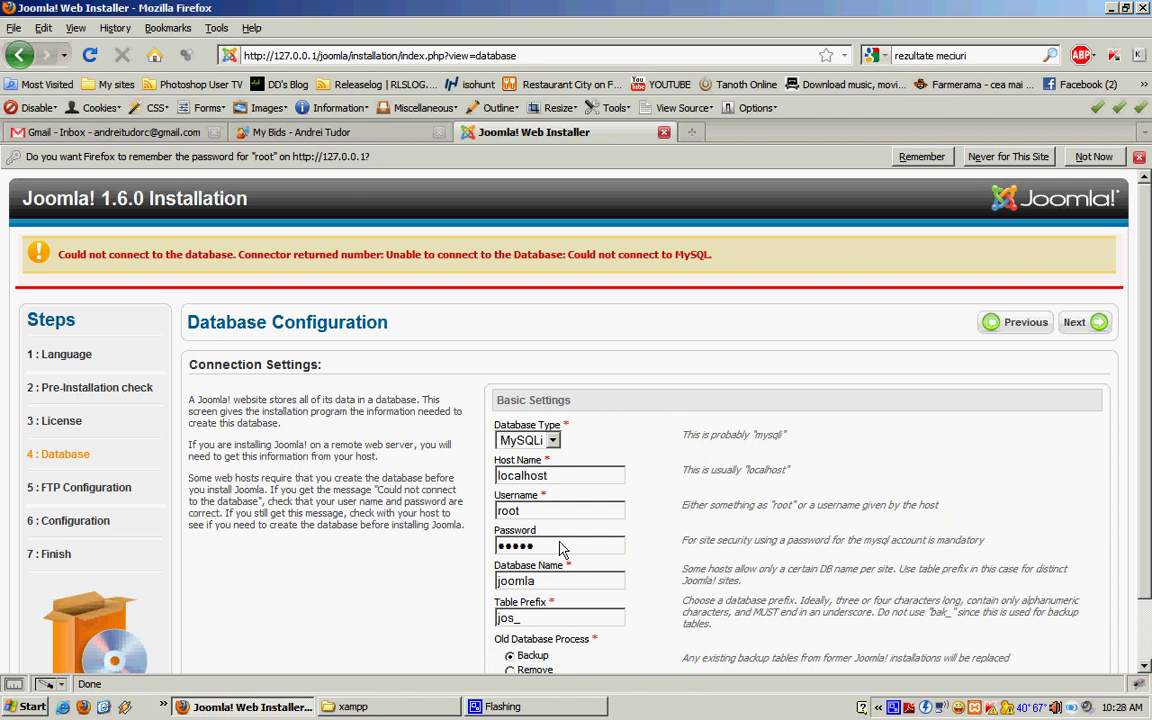
Step: Re-enter the database password and resubmit the database settings
scroll(560, 548, "down", 2)
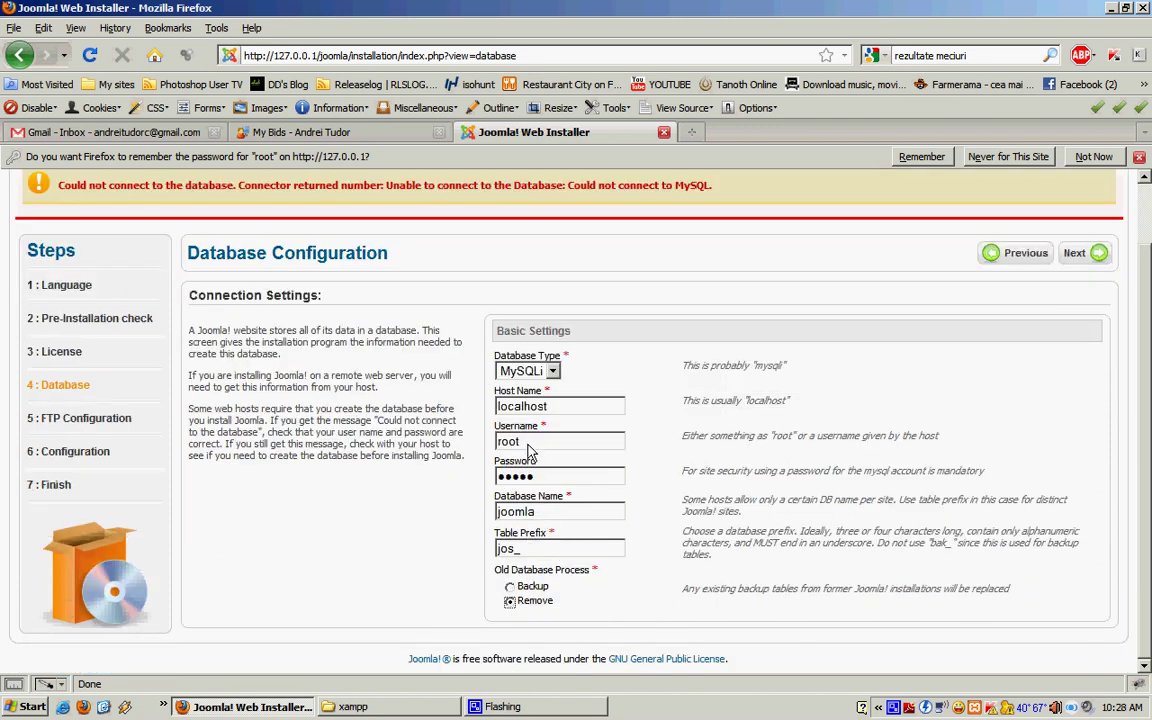
double_click(515, 476)
type("•••••")
left_click(1082, 254)
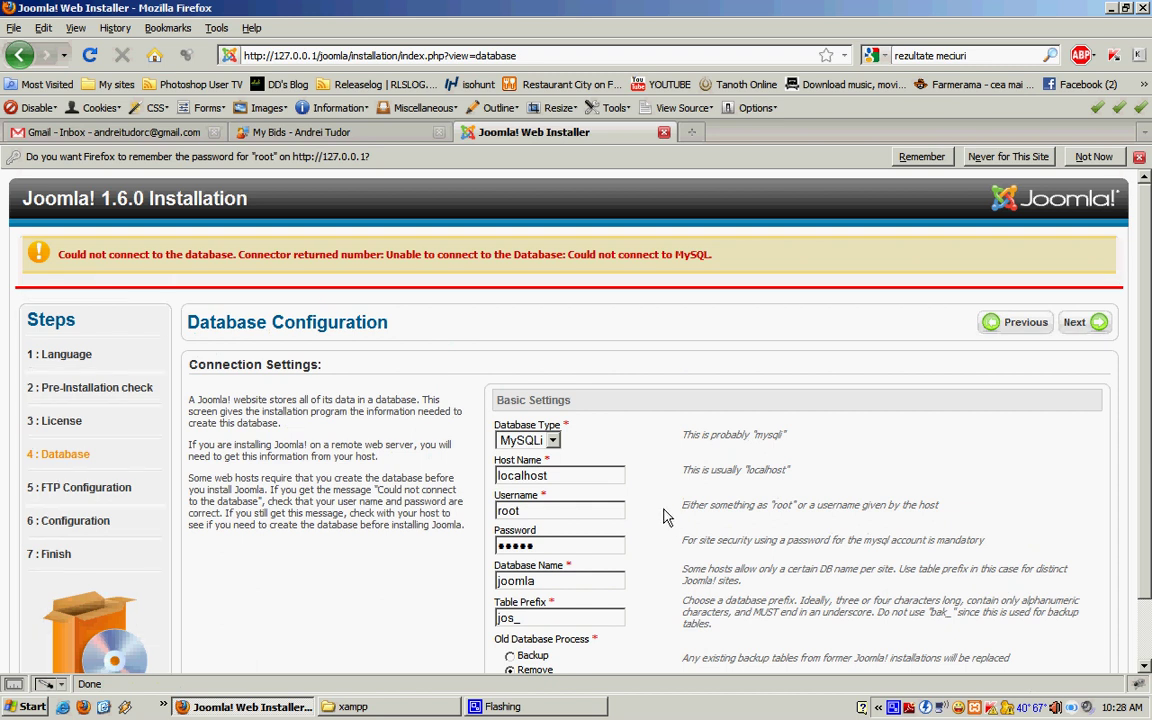
Step: Change the Database Type from MySQLi to MySQL and resubmit
scroll(667, 516, "down", 2)
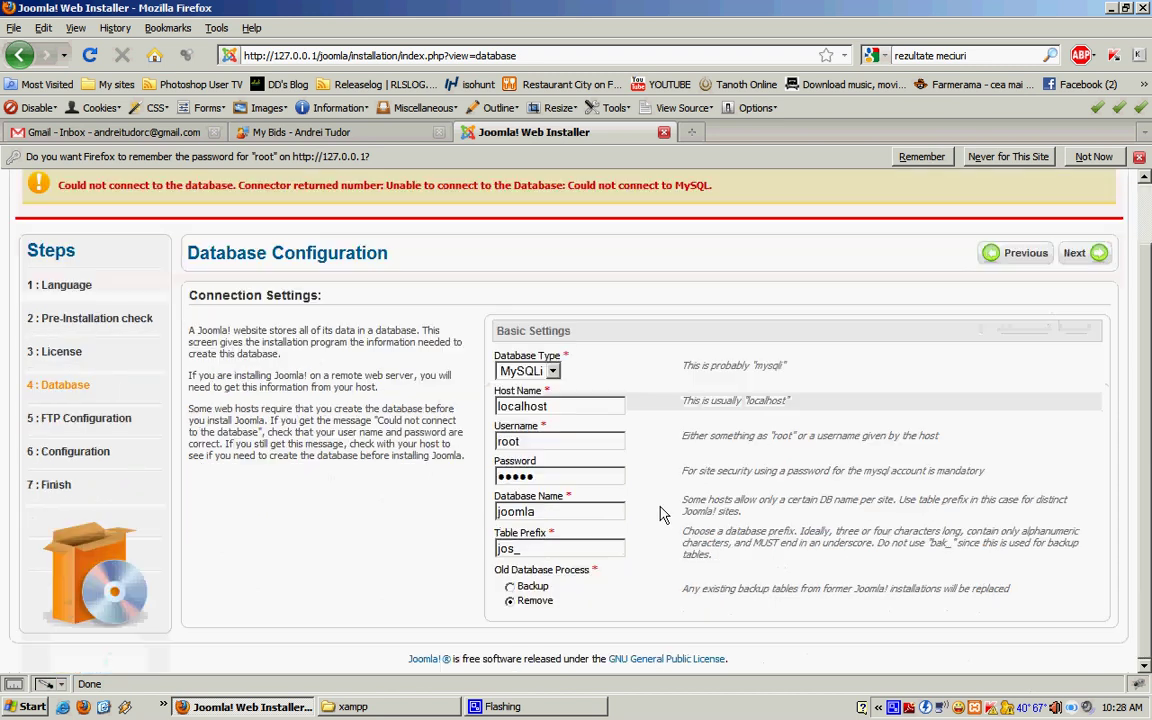
left_click(563, 372)
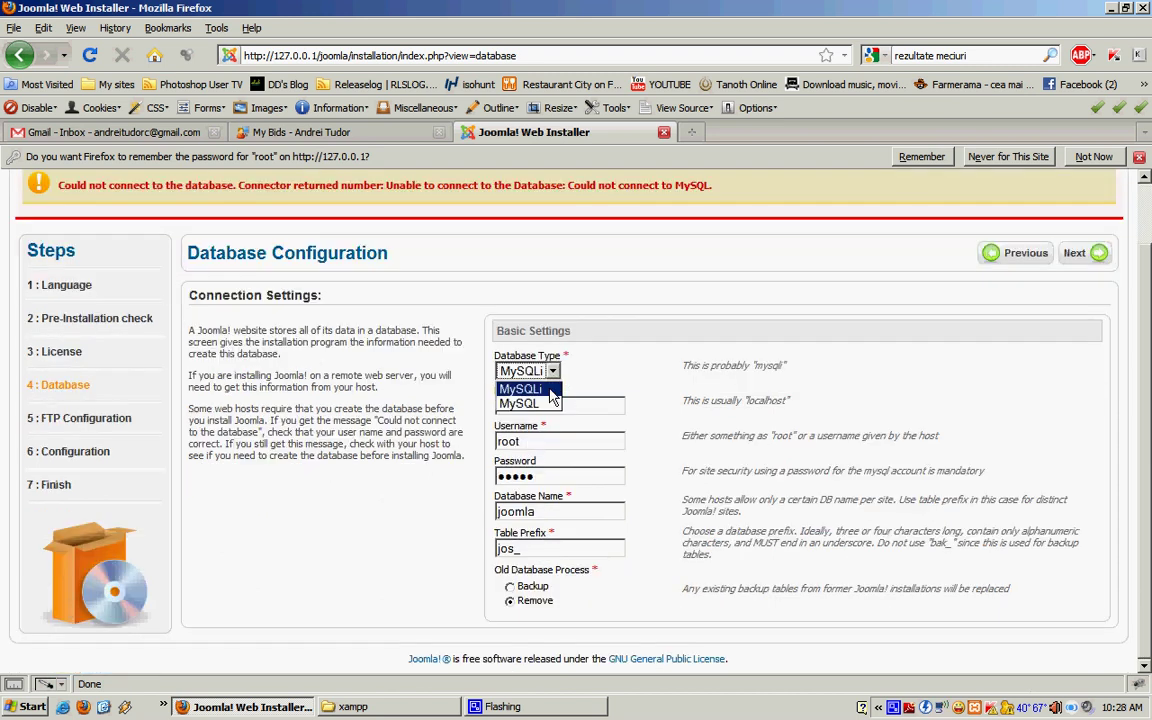
left_click(530, 385)
left_click(1083, 258)
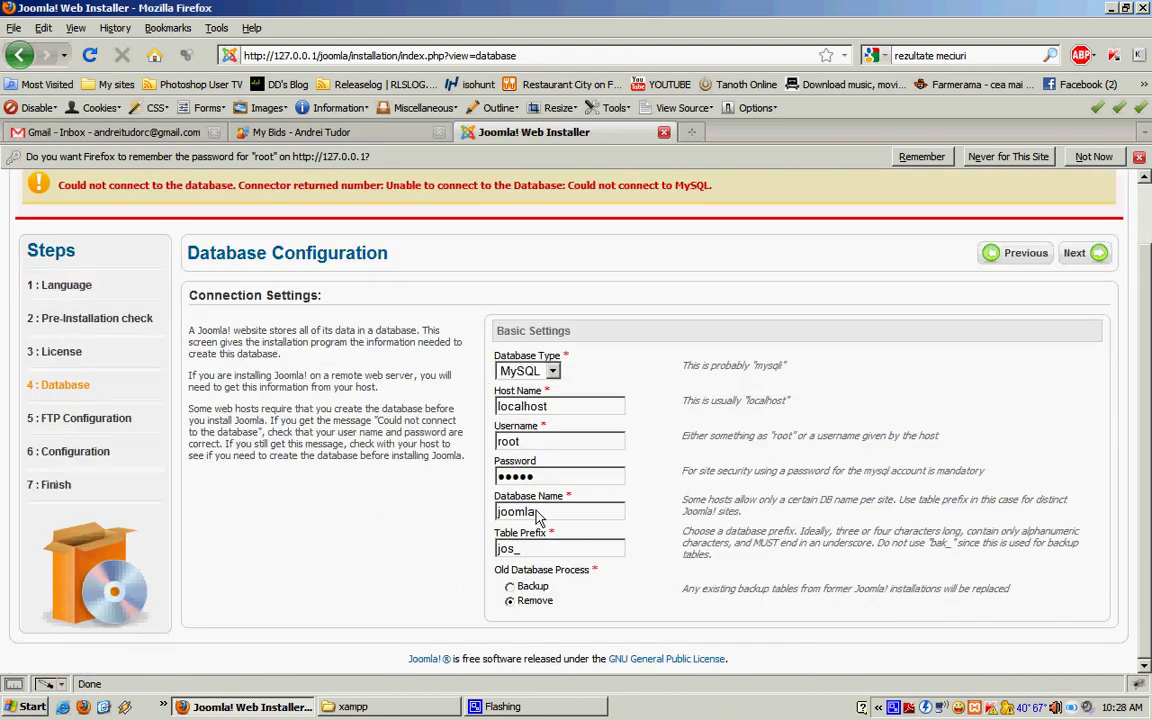
Step: Replace the stored database password with a newly typed one
left_click_drag(543, 515, 465, 466)
key("shift+Tab")
type("ro")
Step: Submit the corrected database settings, decline saving the password, and skip FTP Configuration
left_click(1097, 254)
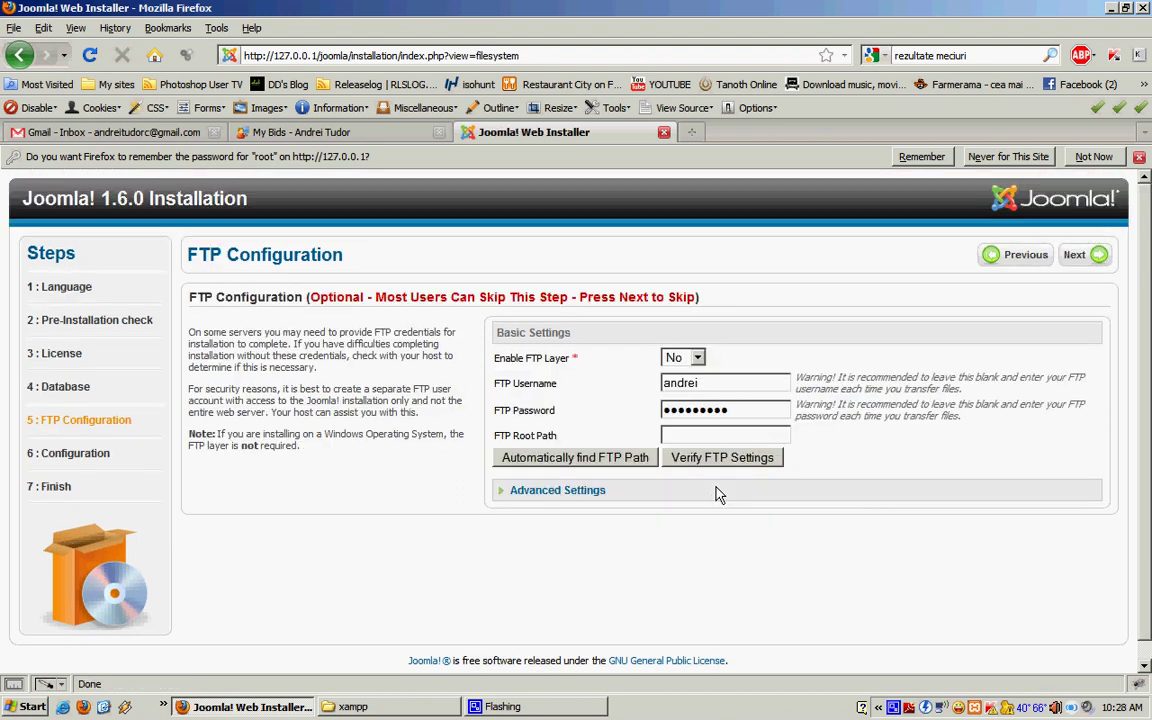
left_click(1094, 156)
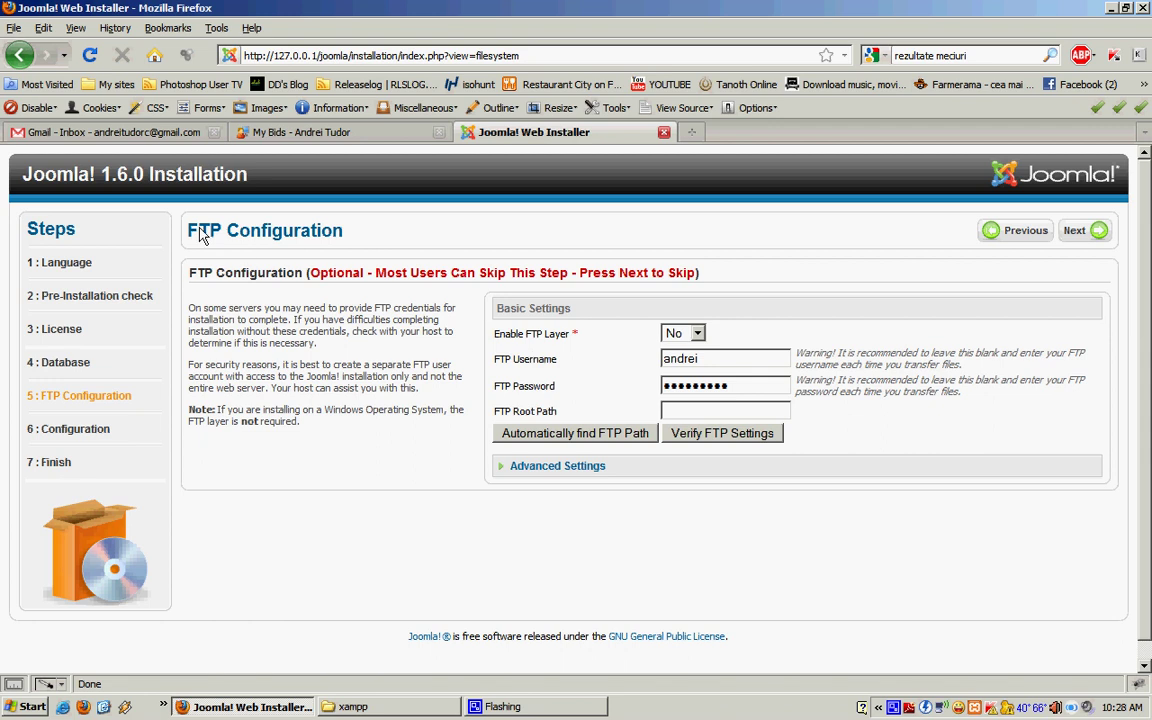
left_click_drag(190, 234, 338, 237)
left_click(405, 232)
left_click_drag(190, 236, 322, 226)
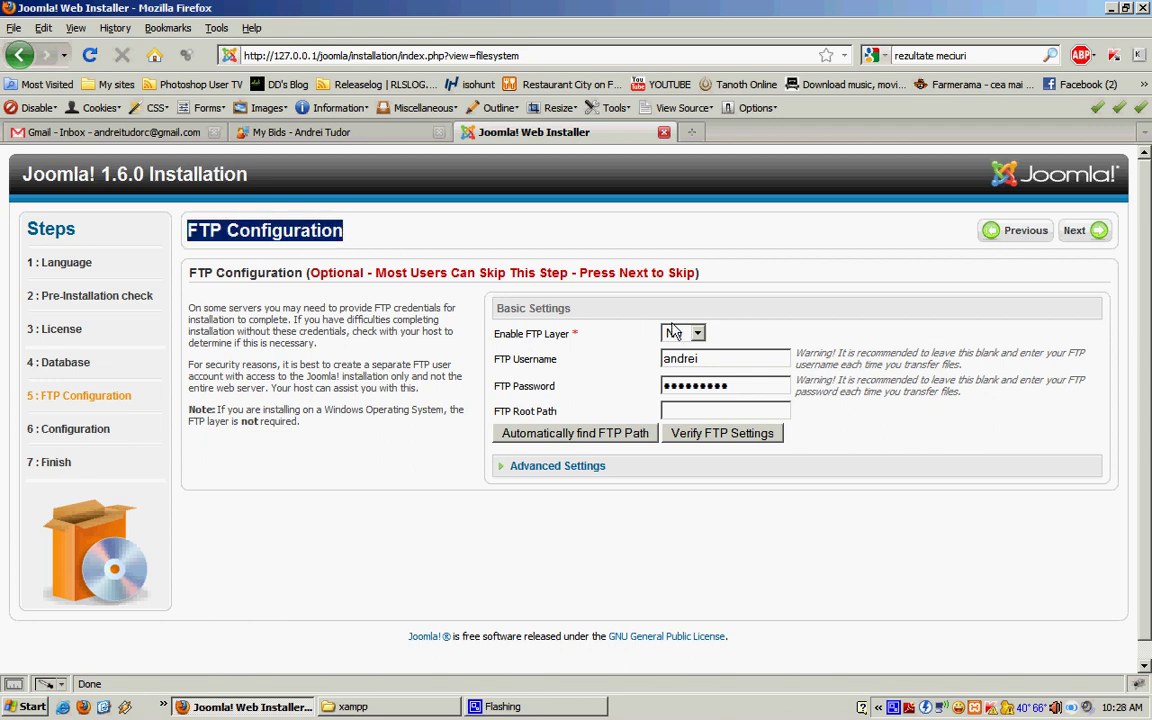
left_click(1098, 236)
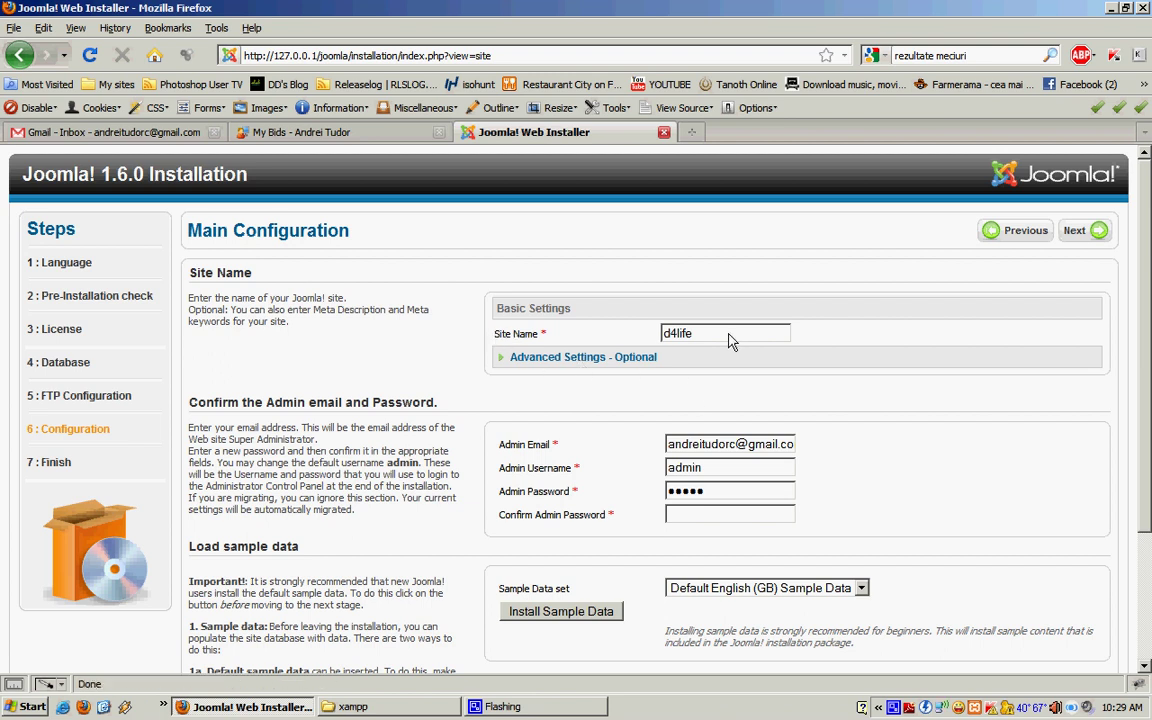
Step: Set the Site Name to d4life from the saved suggestions
double_click(689, 337)
key("Down")
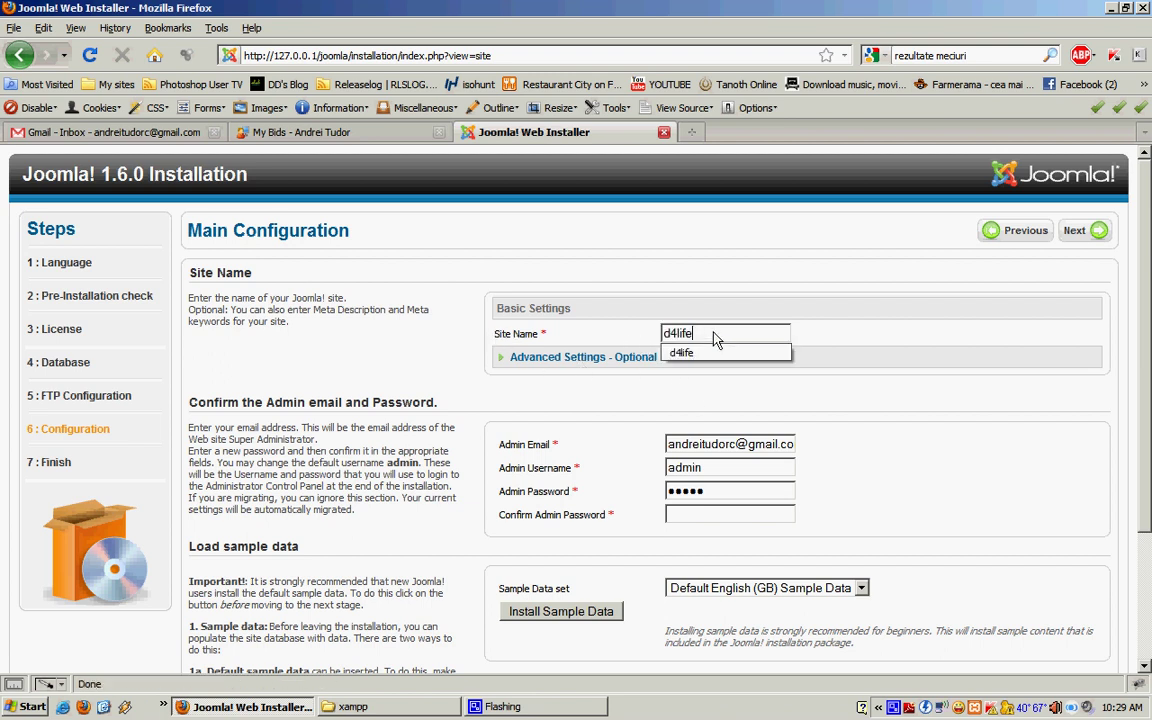
key("Down")
key("Return")
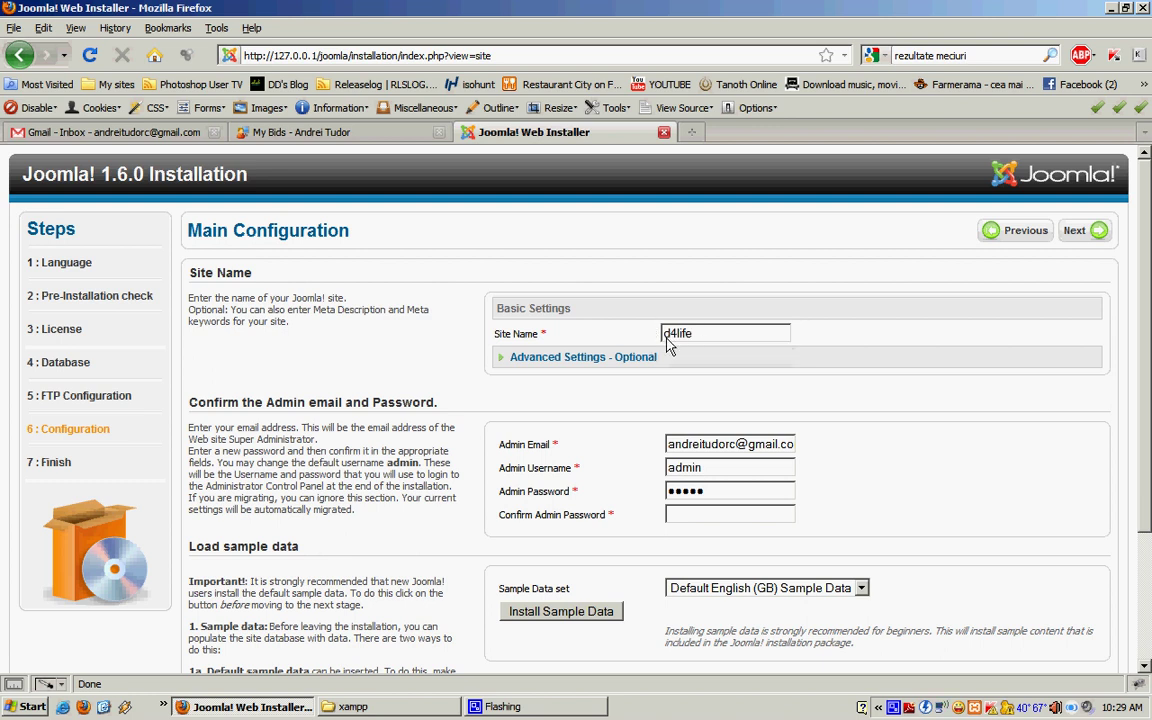
Step: Check the admin e-mail, set Admin Username to admin, and enter the admin password
triple_click(671, 450)
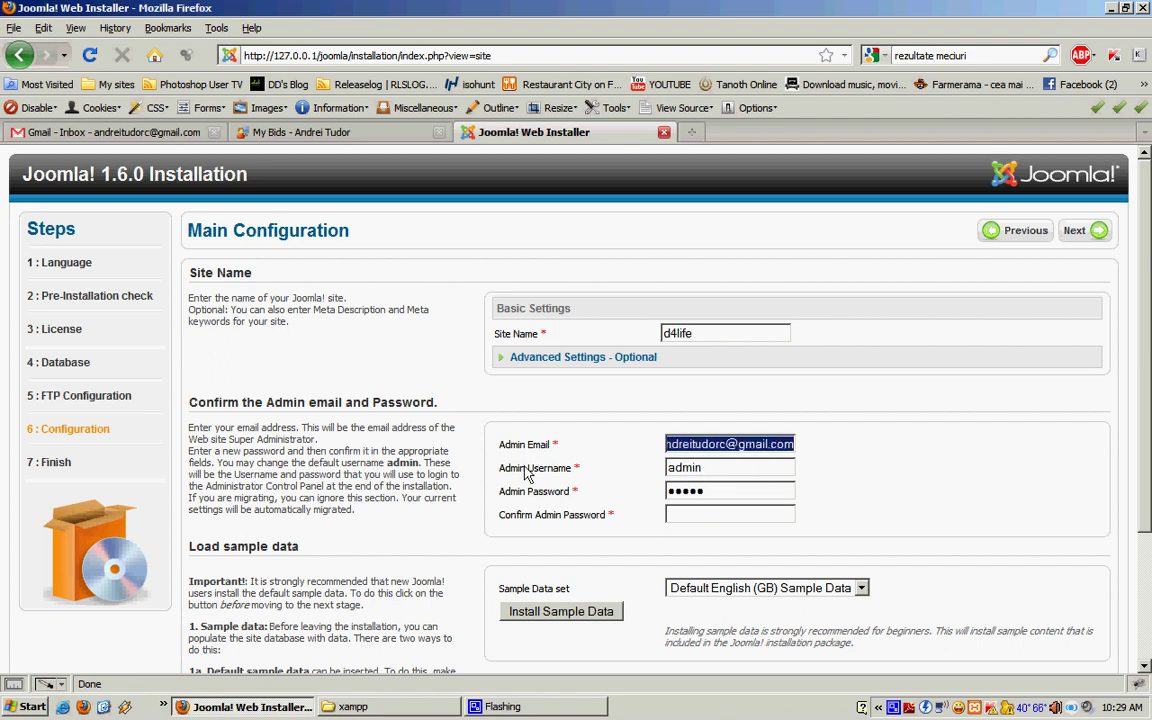
left_click(710, 470)
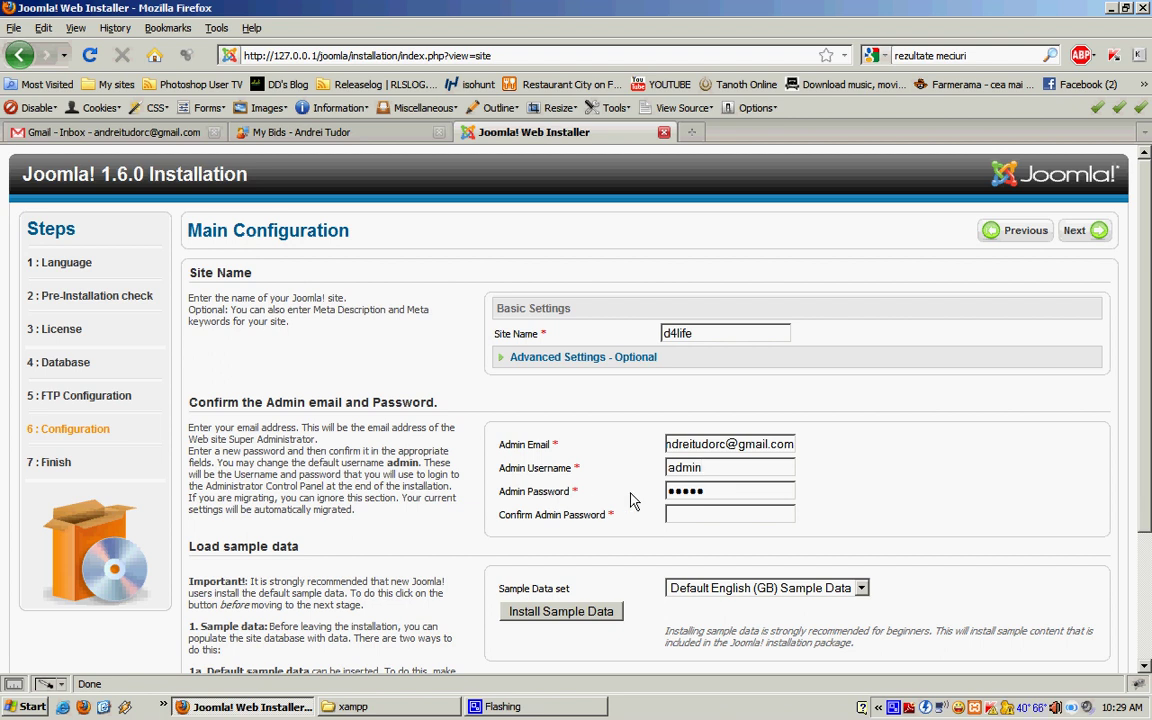
double_click(705, 470)
type("adm")
key("Tab")
type("•••")
left_click(735, 516)
Step: Complete the installation and highlight the Finish page's warning about removing the installation directory
left_click(1090, 230)
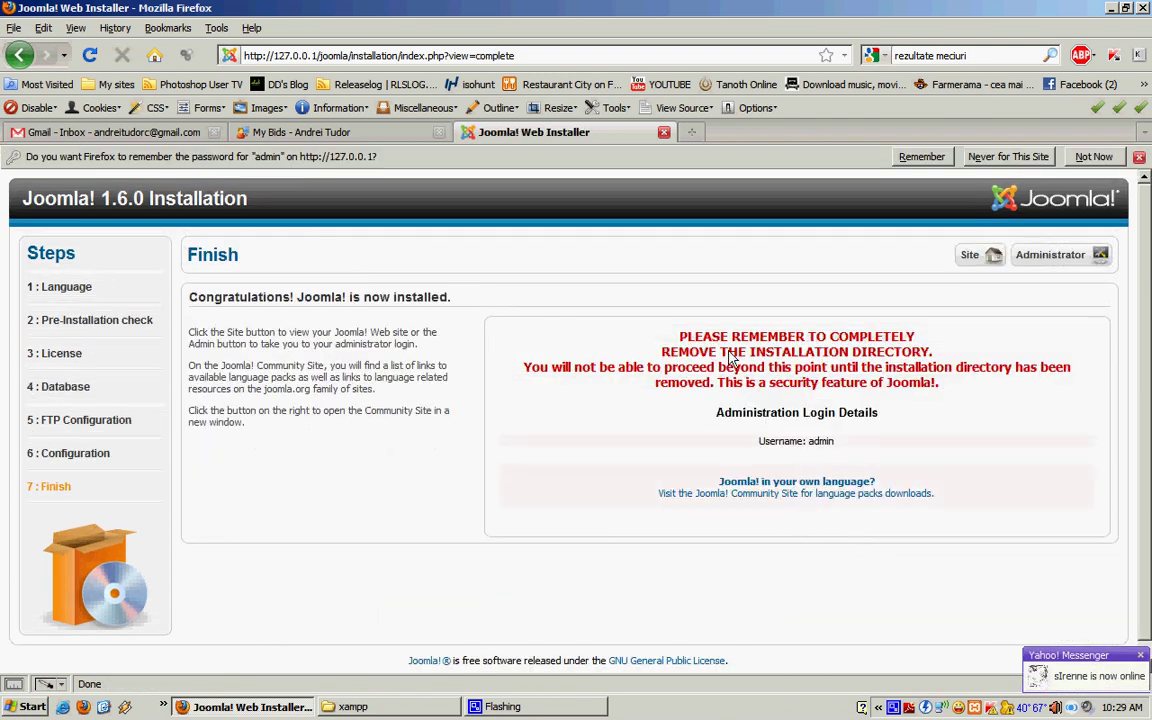
left_click_drag(609, 303, 955, 387)
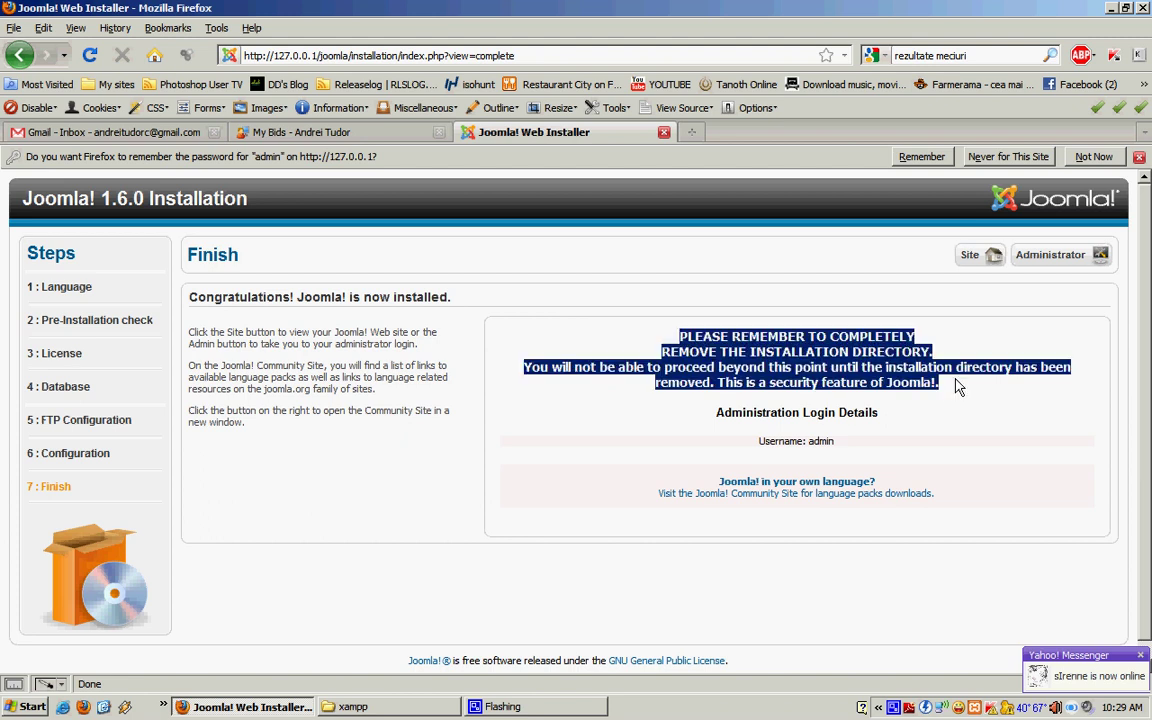
left_click(988, 405)
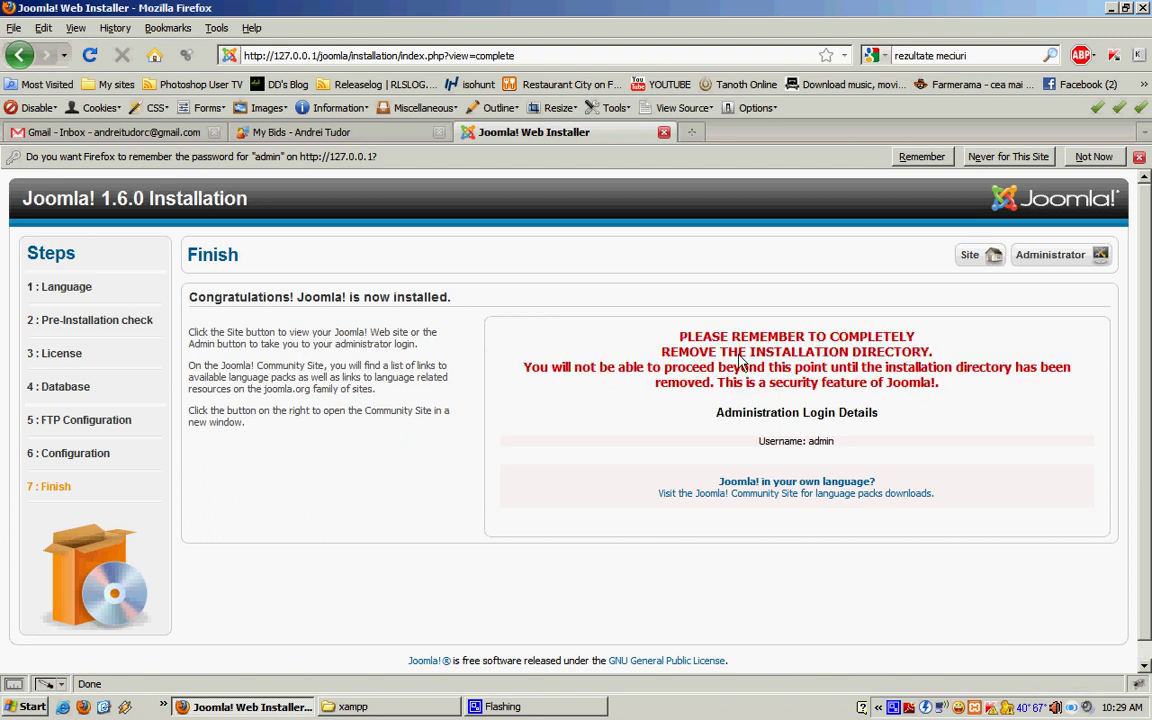
left_click_drag(611, 304, 963, 393)
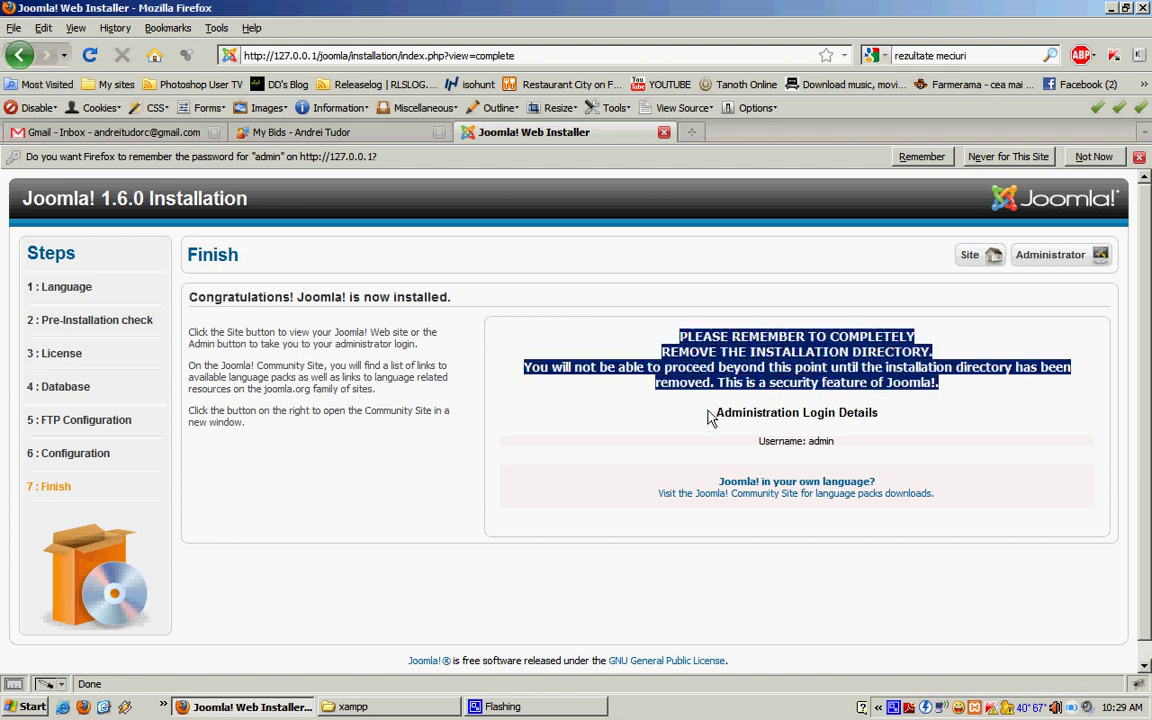
Step: Delete the installation folder from D:\xampp\htdocs\joomla and close the Explorer window
left_click(423, 710)
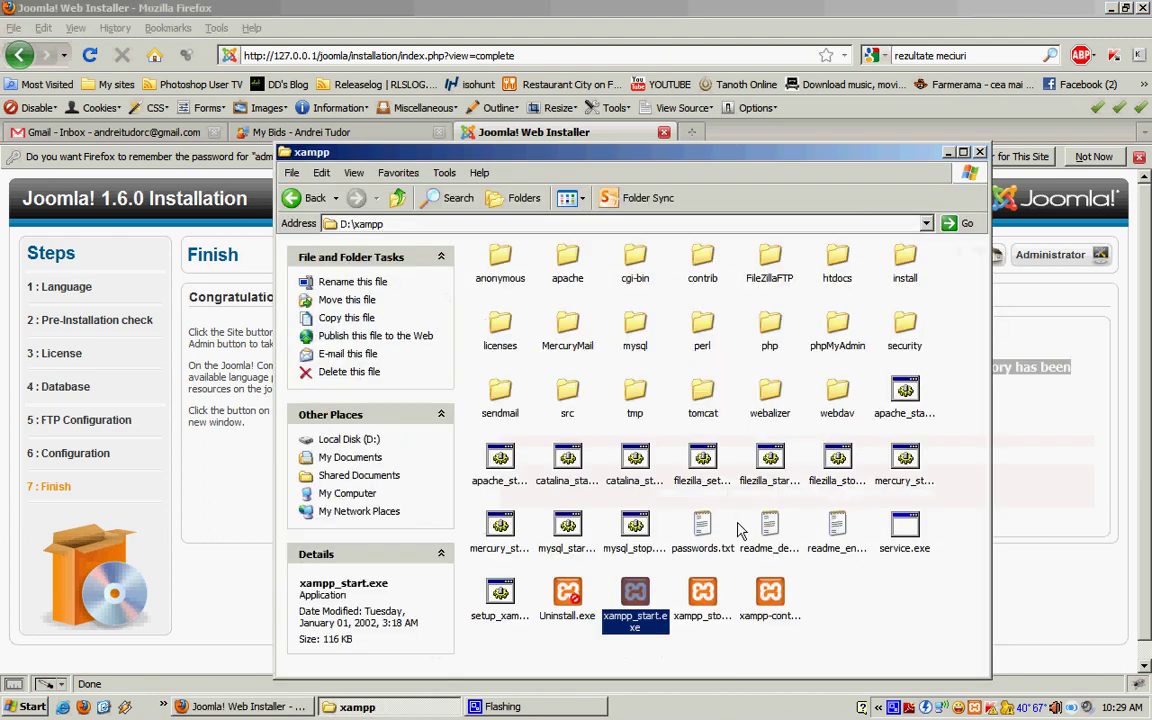
left_click(840, 313)
double_click(838, 262)
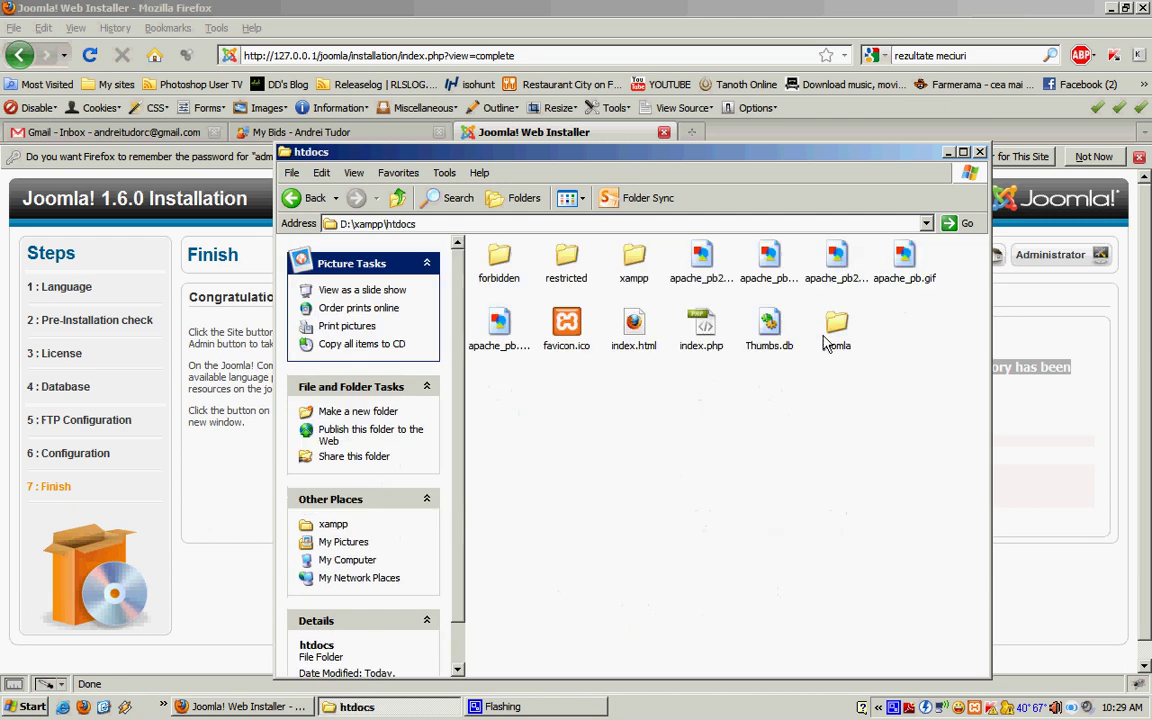
double_click(837, 324)
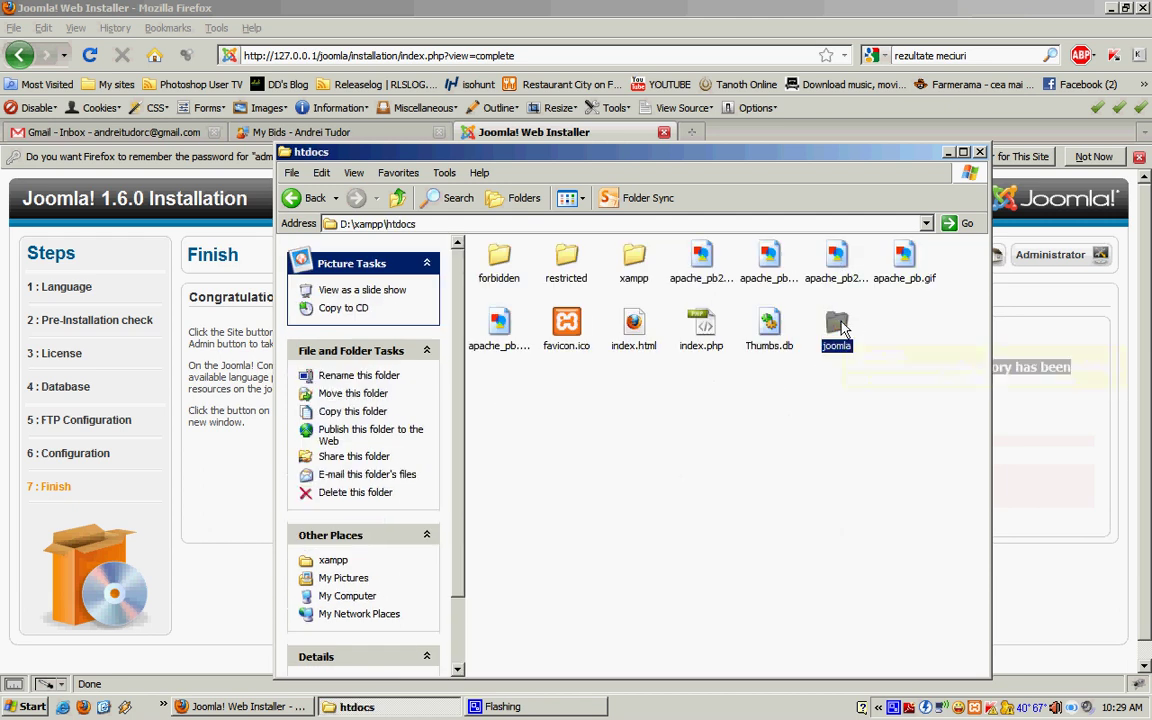
left_click(833, 265)
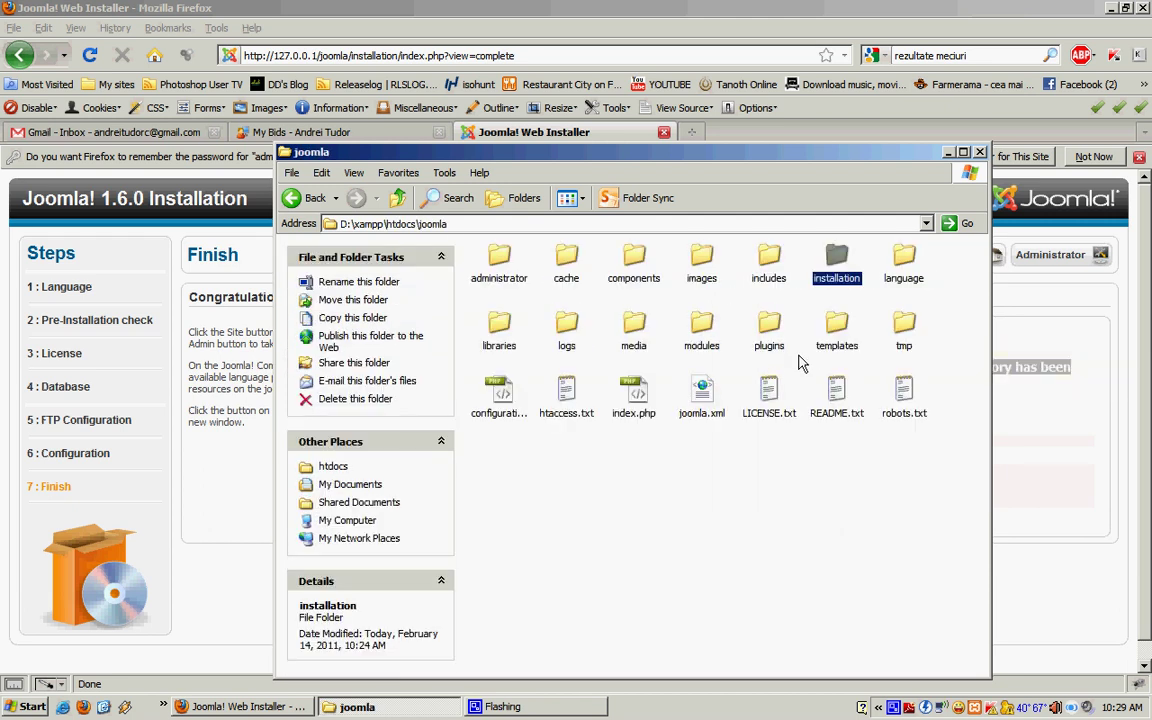
key("Delete")
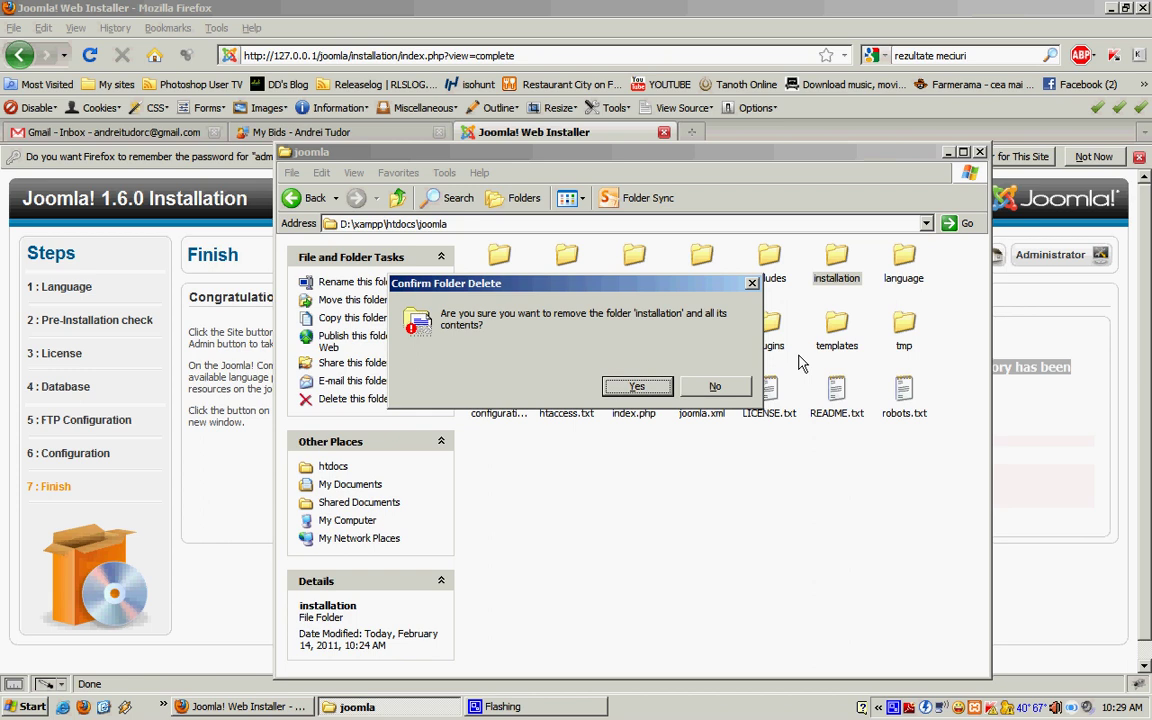
key("Return")
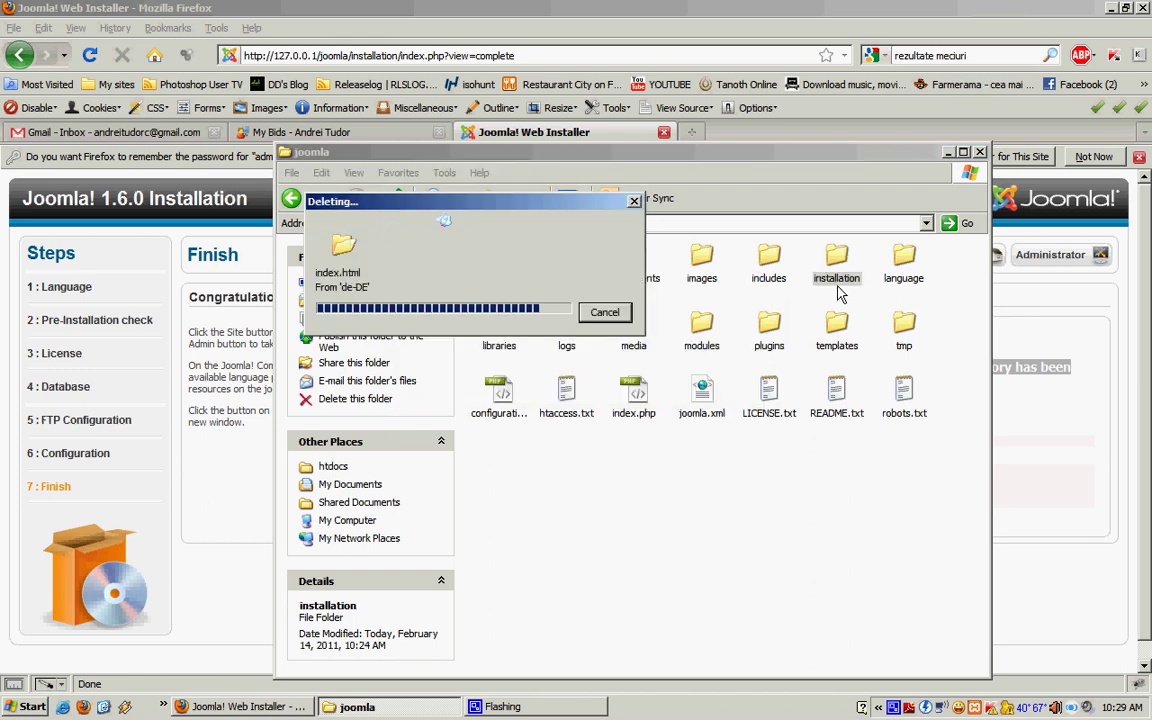
left_click(980, 153)
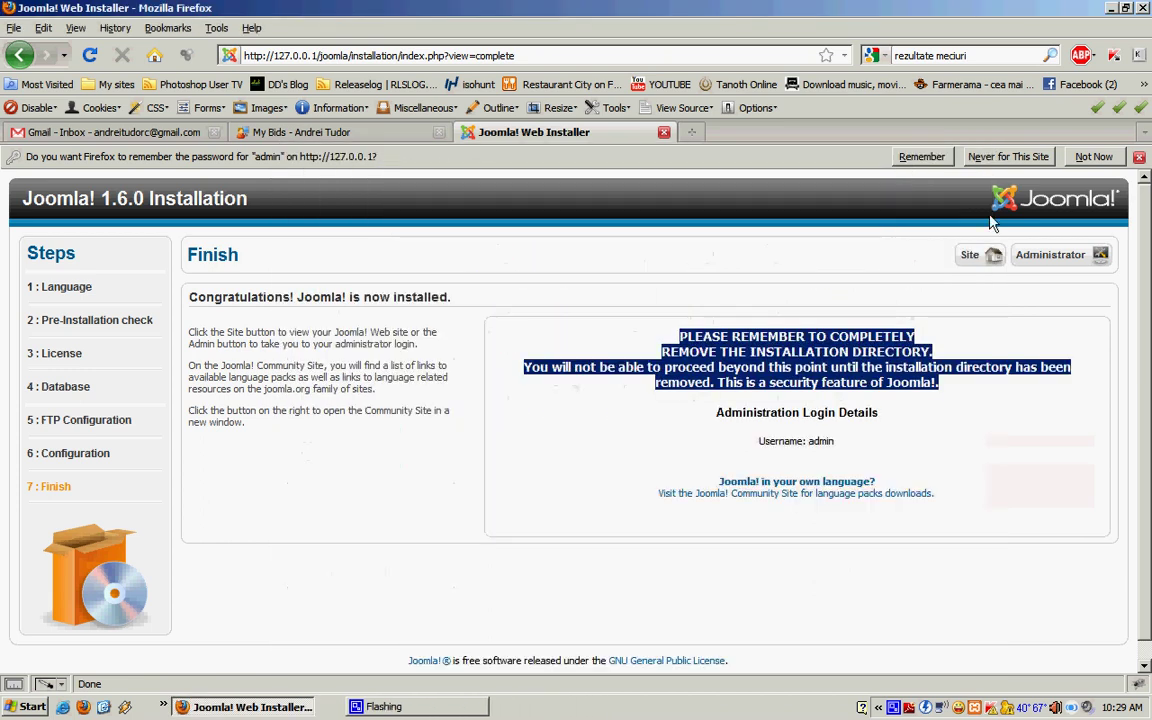
Step: Dismiss the remember-password bar and go to the Administrator login page
left_click(590, 355)
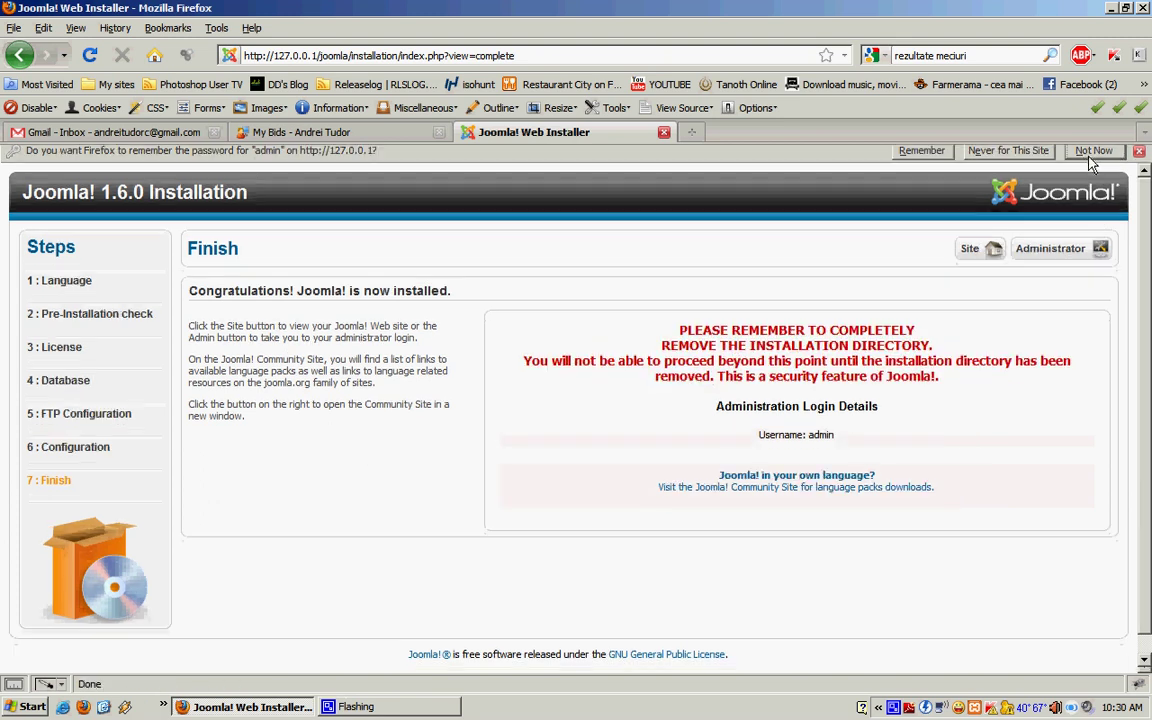
left_click(1139, 157)
left_click(1045, 230)
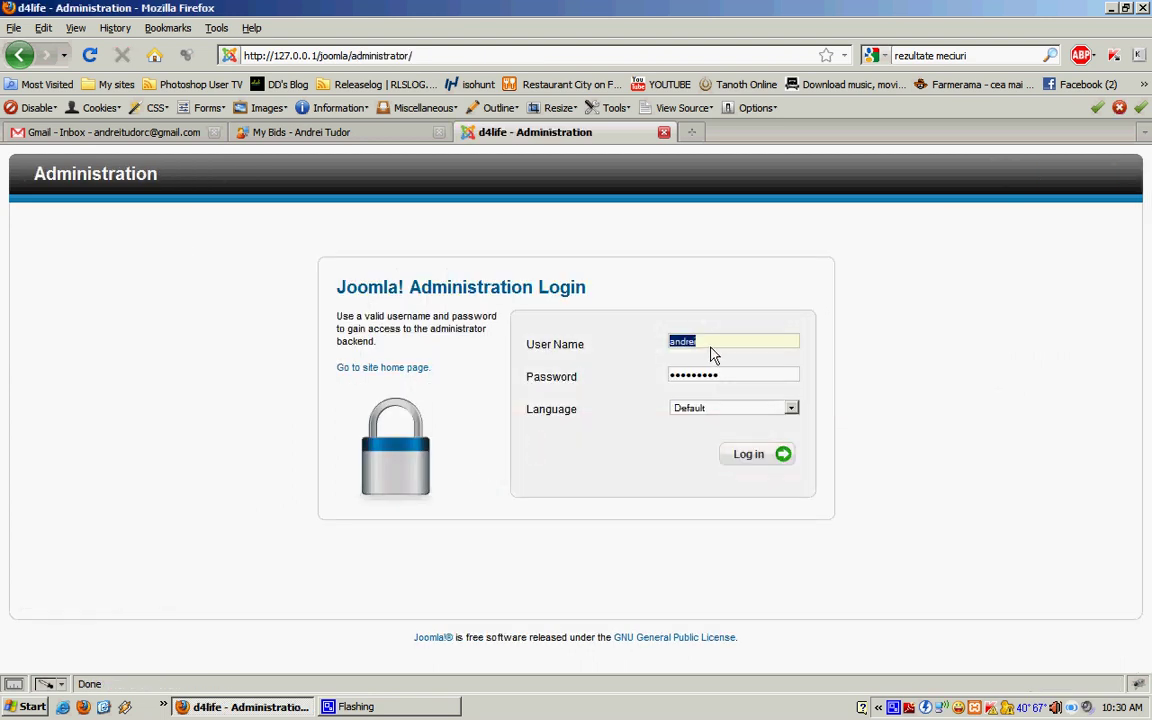
Step: Log in as admin with the account password, keeping Language at Default
left_click(710, 344)
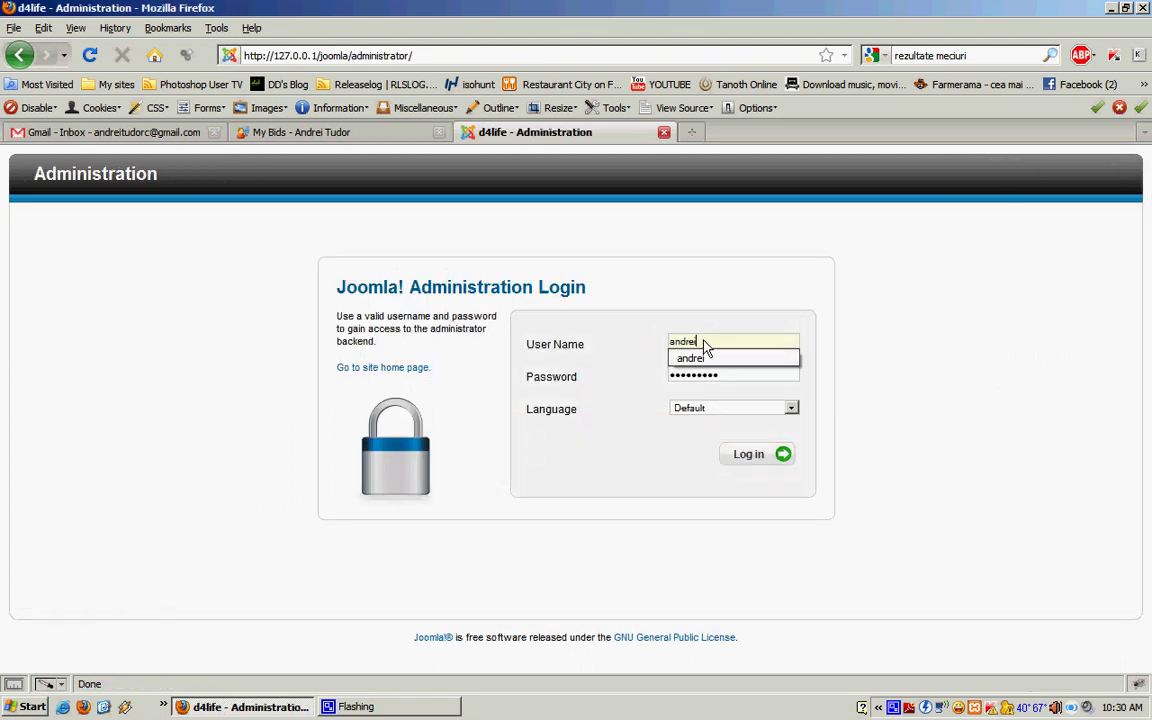
double_click(704, 344)
type("admin")
key("Tab")
type("a")
left_click(692, 412)
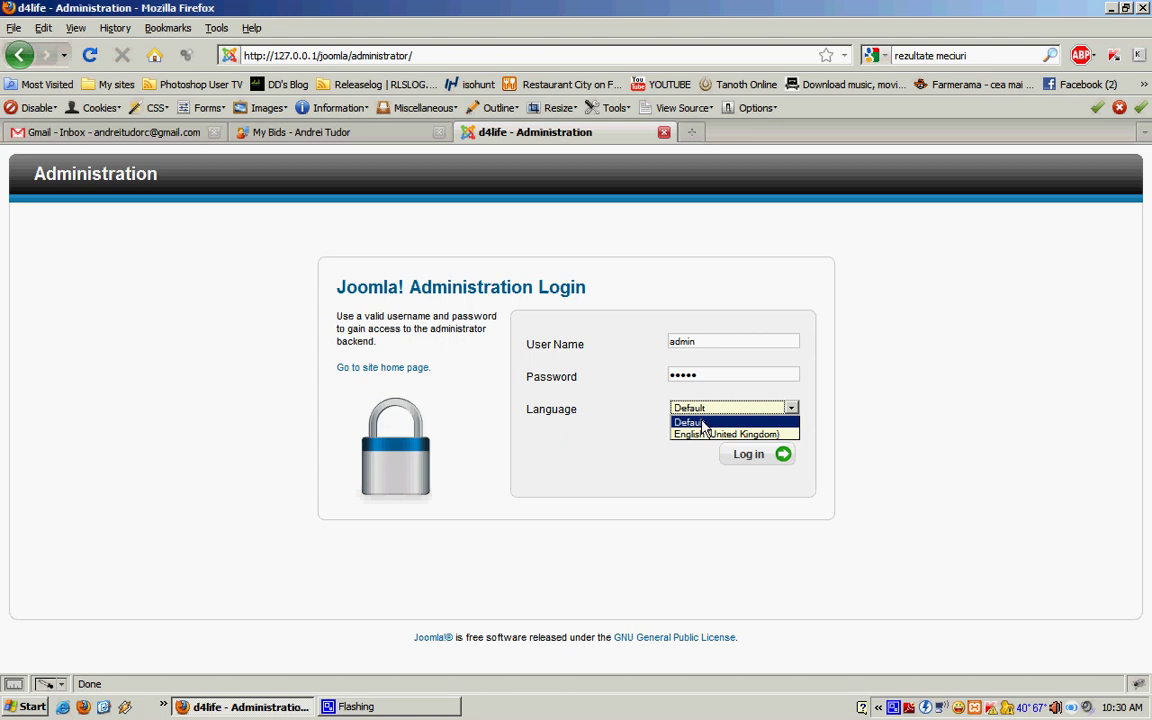
left_click(696, 423)
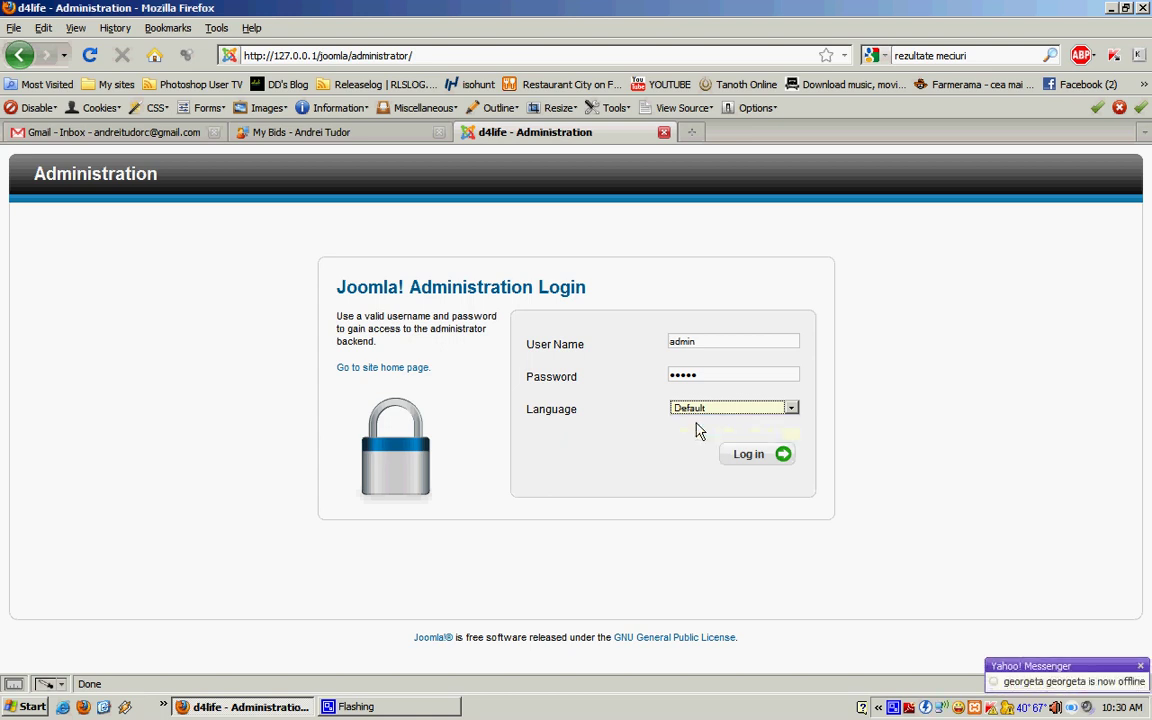
left_click(772, 460)
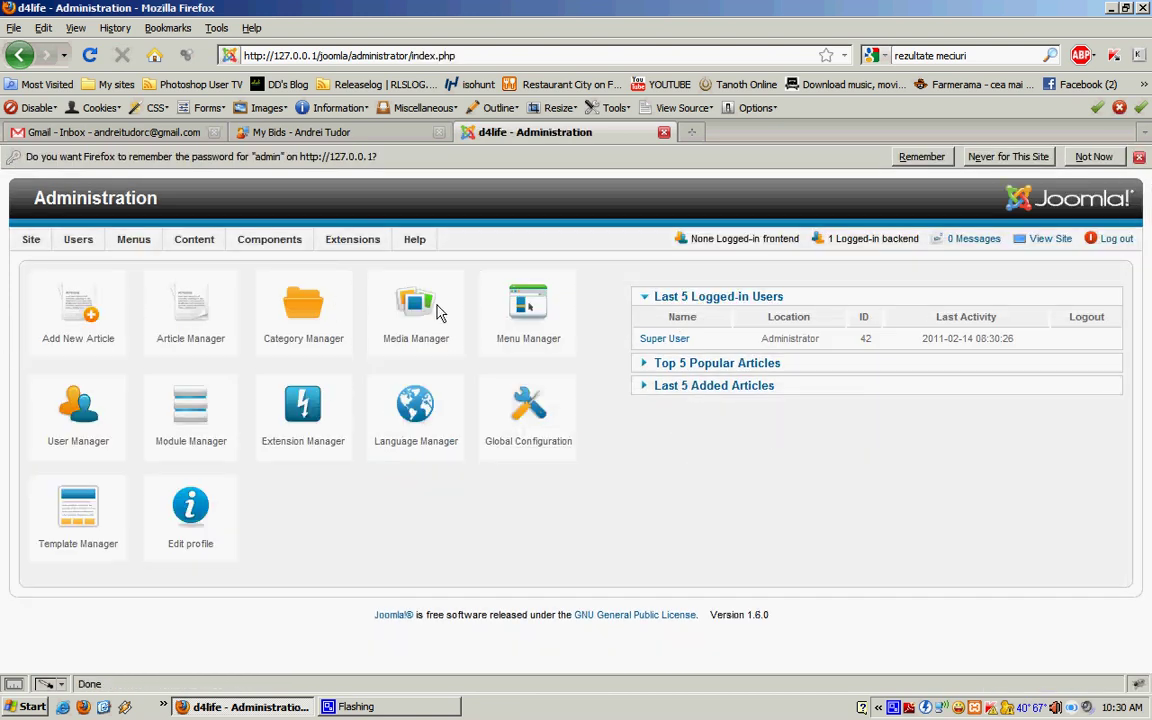
Step: Load 127.0.0.1/joomla in a new browser tab
left_click(691, 132)
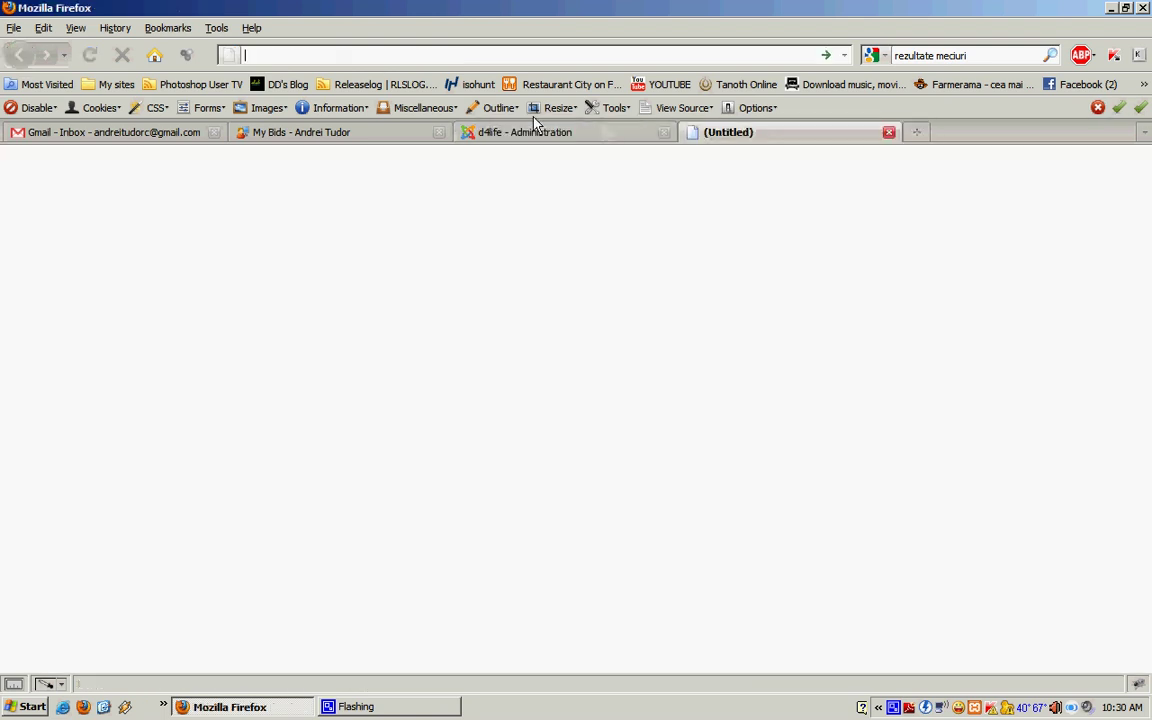
left_click(309, 57)
type("12")
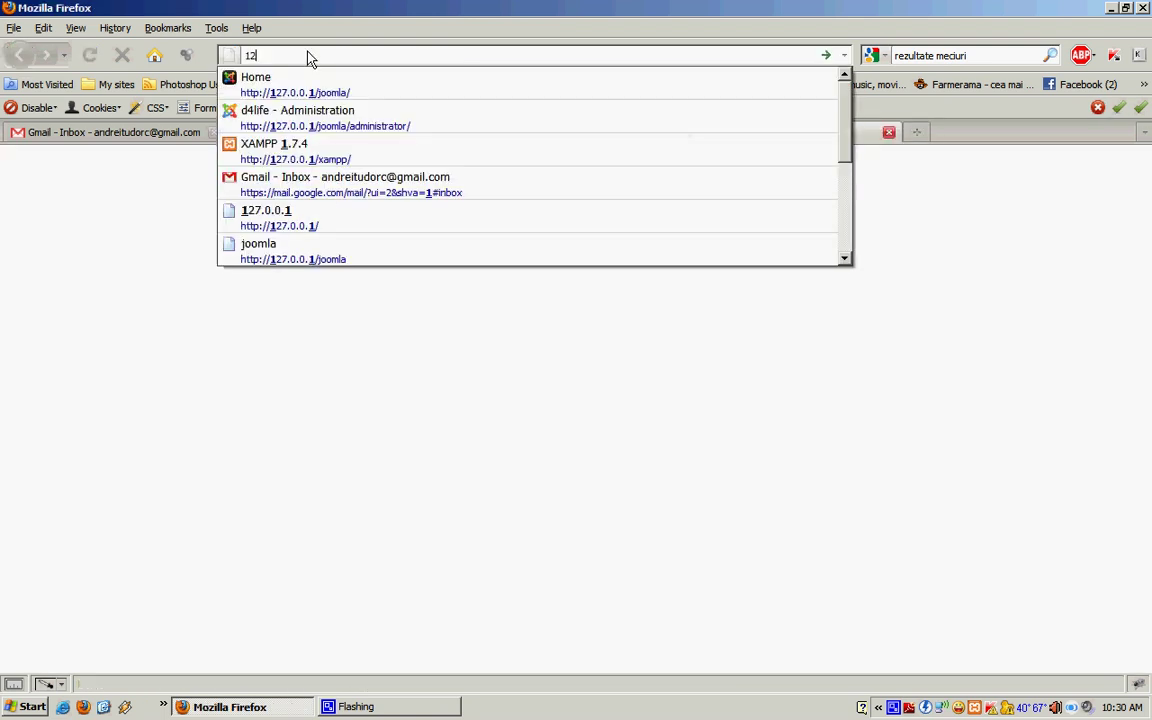
type("7.")
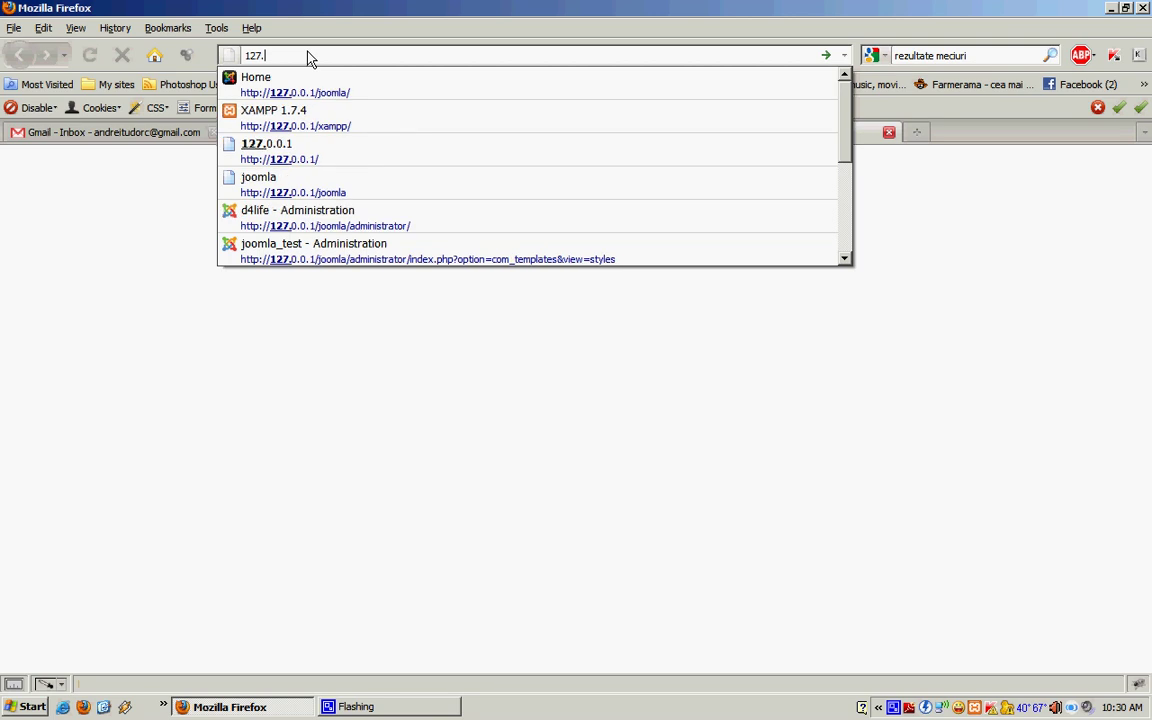
type("0.0.1/")
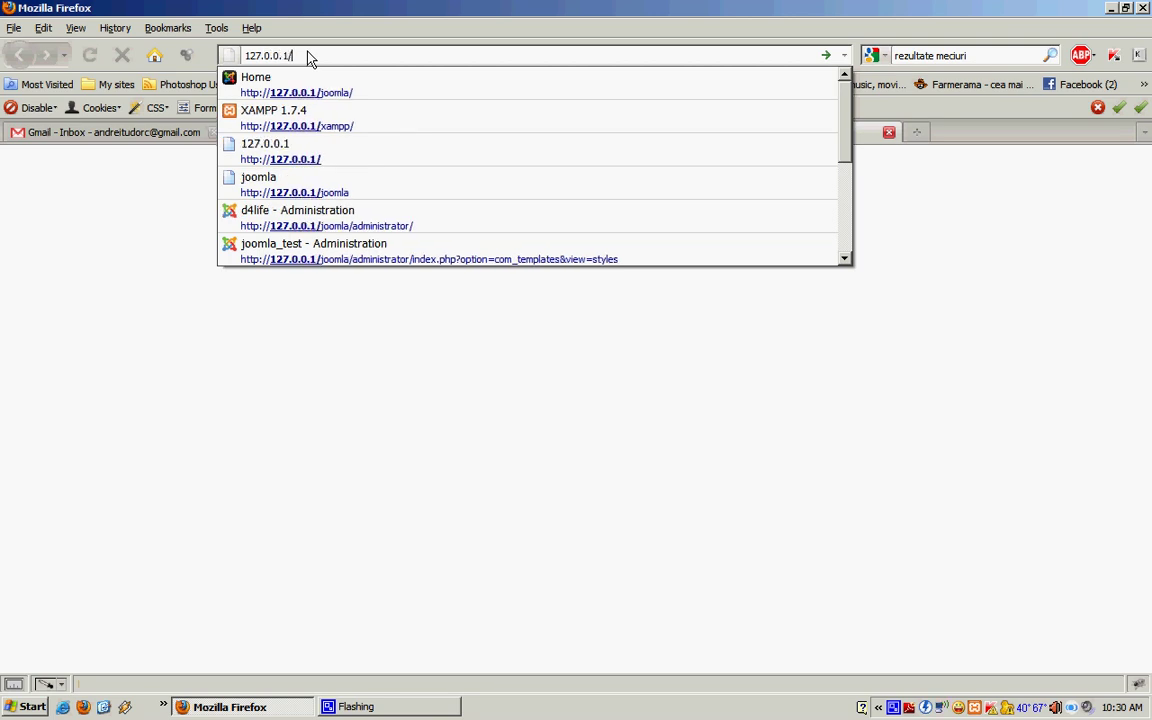
type("joomla")
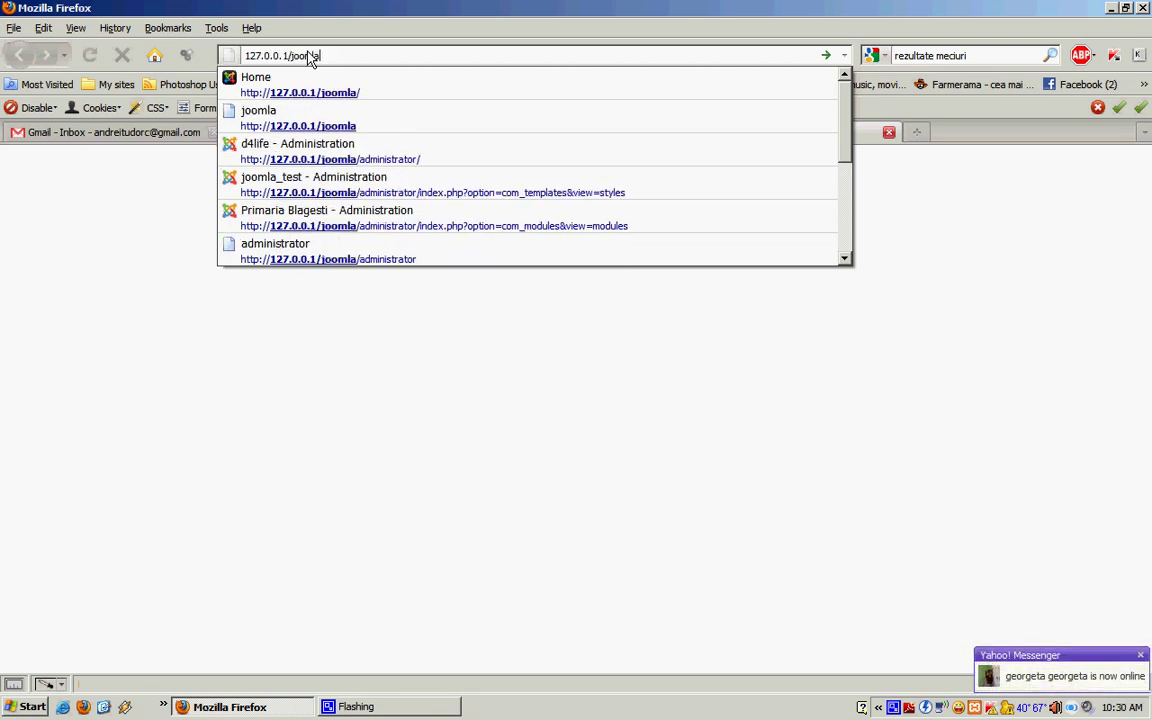
key("Return")
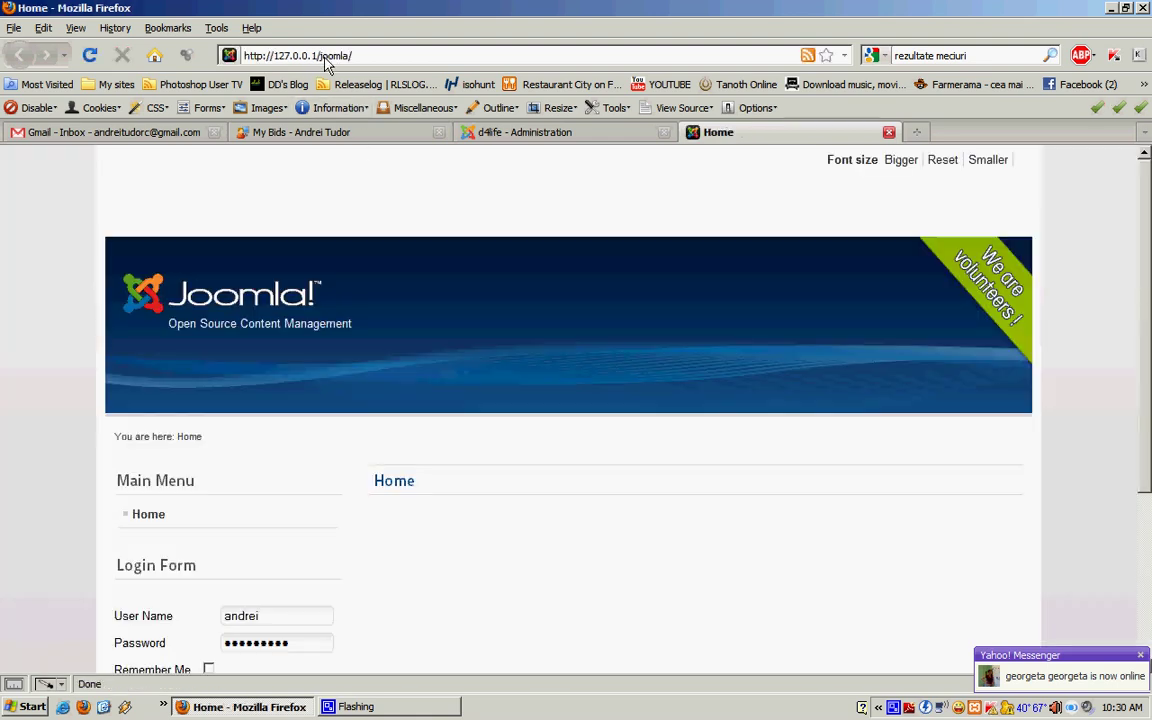
Step: Inspect the site address and scroll through the homepage's Main Menu and Login Form
left_click(322, 60)
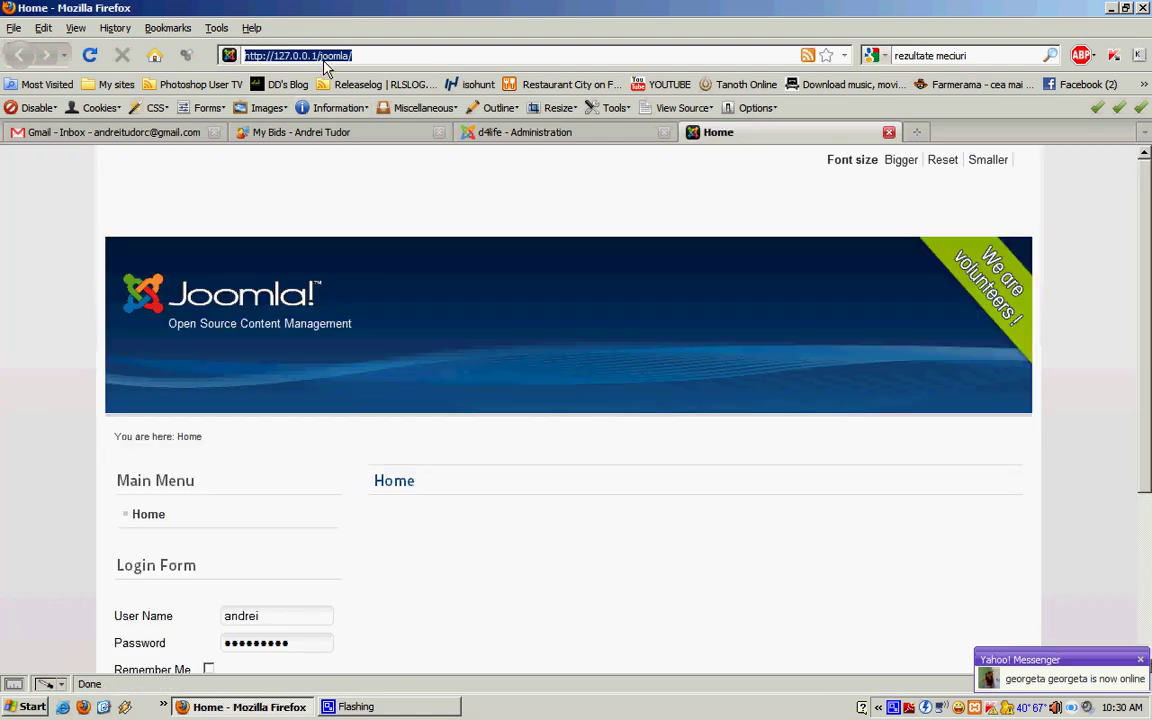
left_click(322, 60)
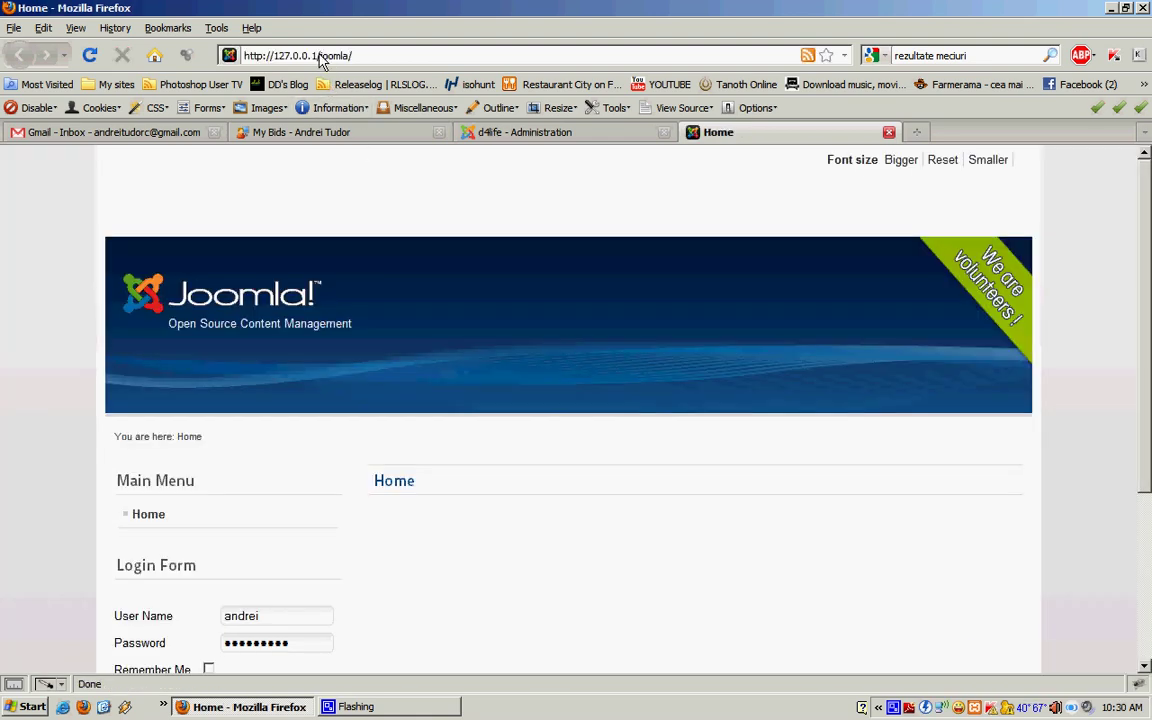
double_click(322, 60)
left_click(363, 60)
scroll(465, 562, "down", 5)
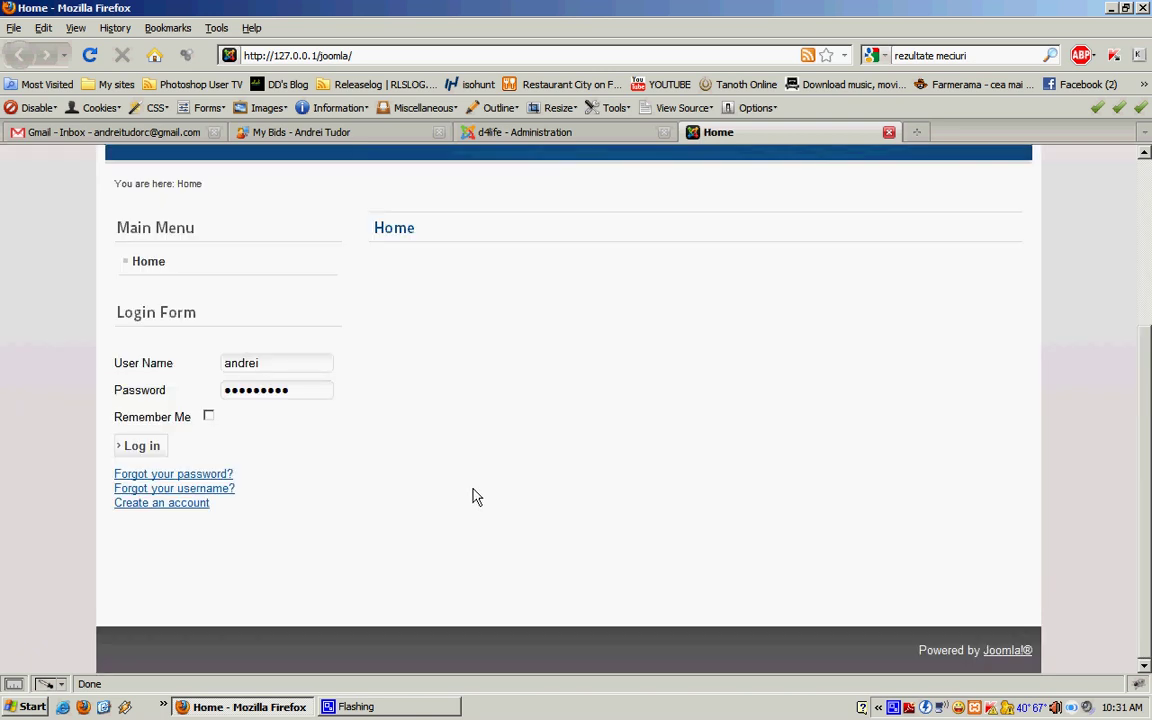
scroll(535, 481, "up", 5)
scroll(1149, 314, "down", 5)
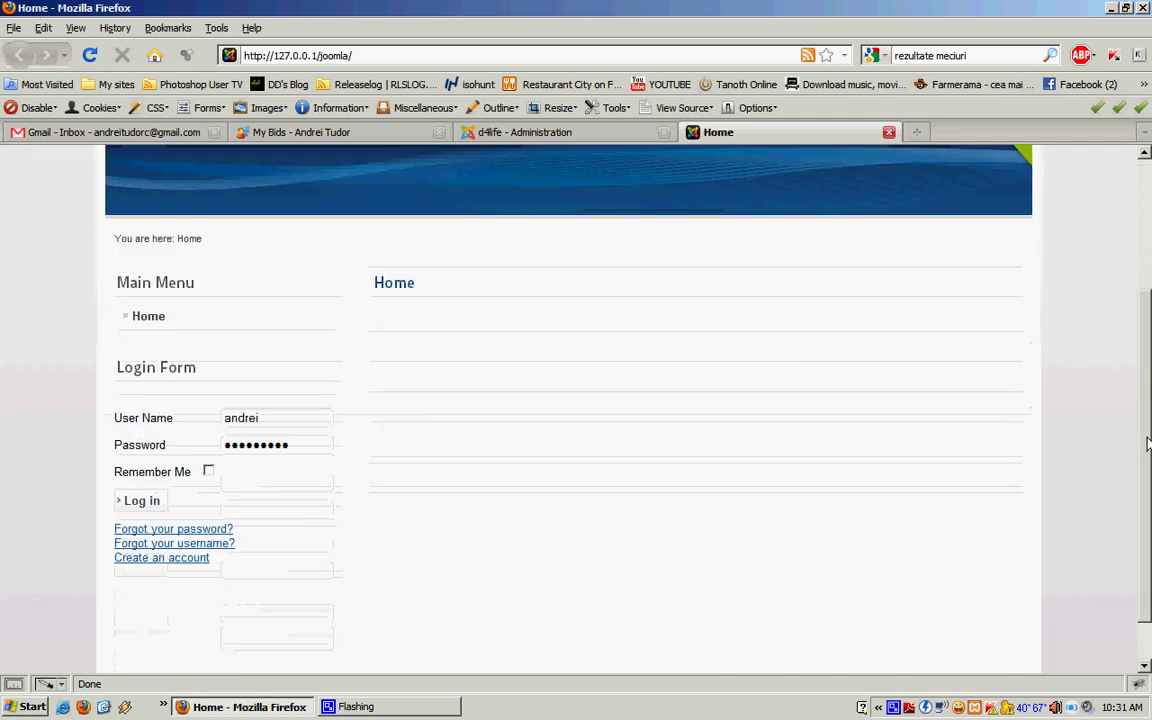
scroll(1149, 314, "up", 5)
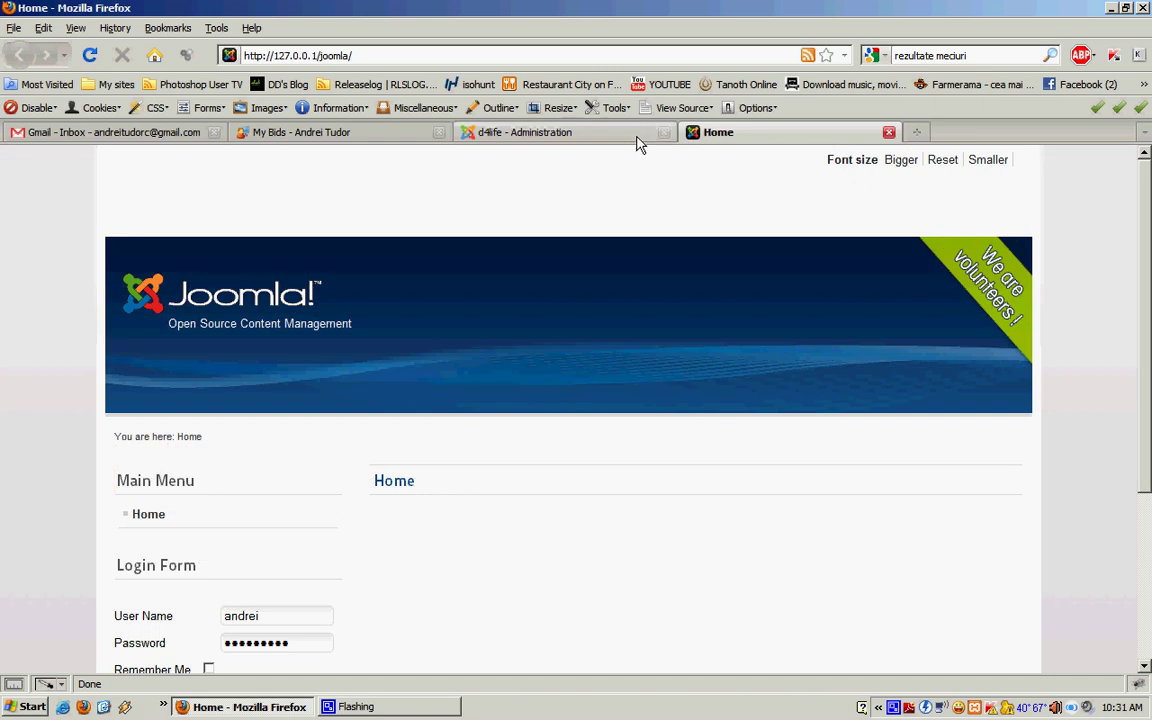
Step: Return to the d4life - Administration tab, minimize Firefox, and open the recorder's tray menu
left_click(636, 138)
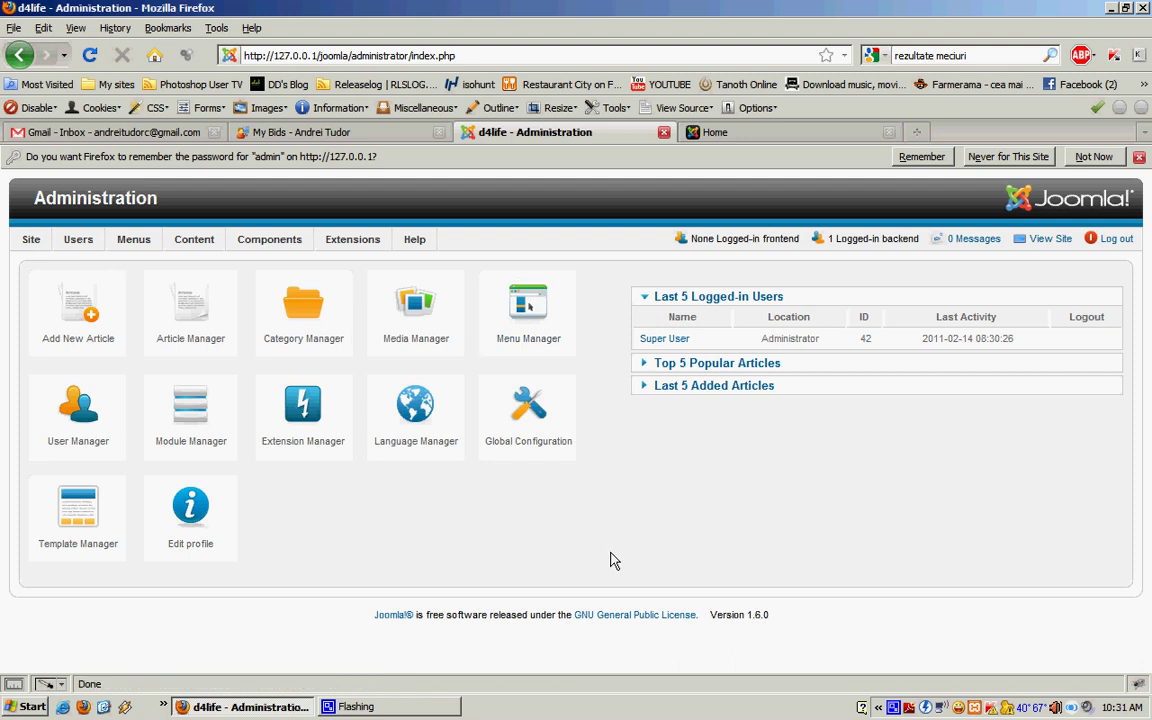
left_click(233, 707)
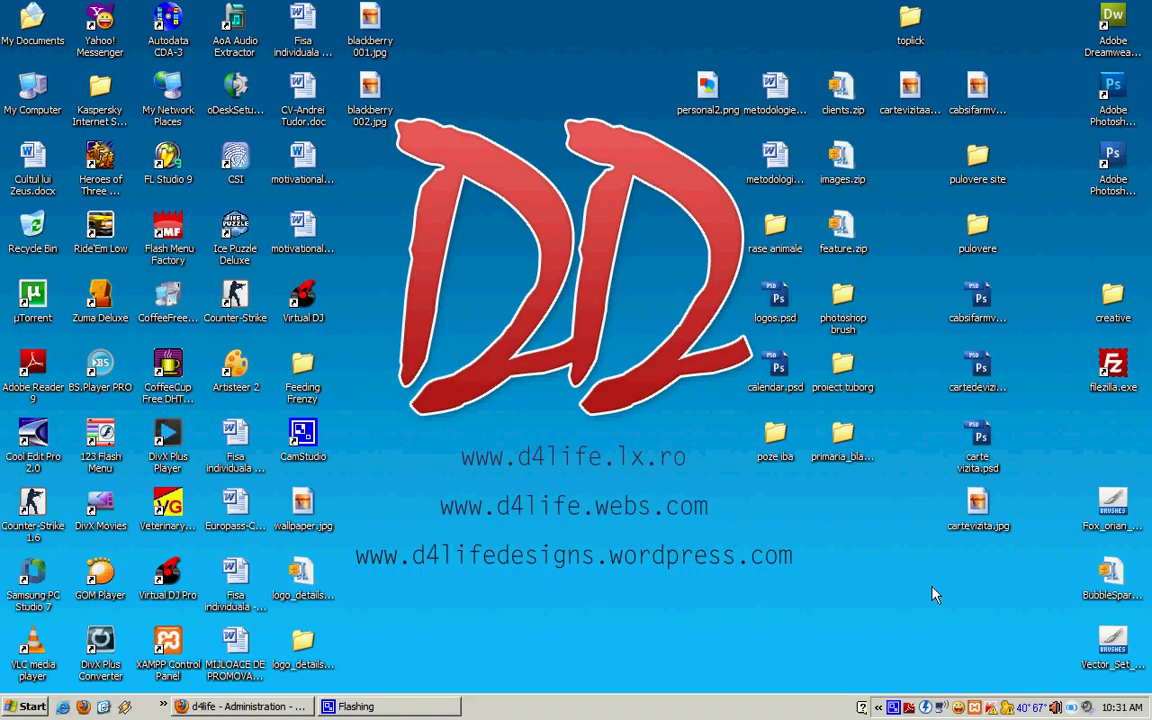
right_click(896, 706)
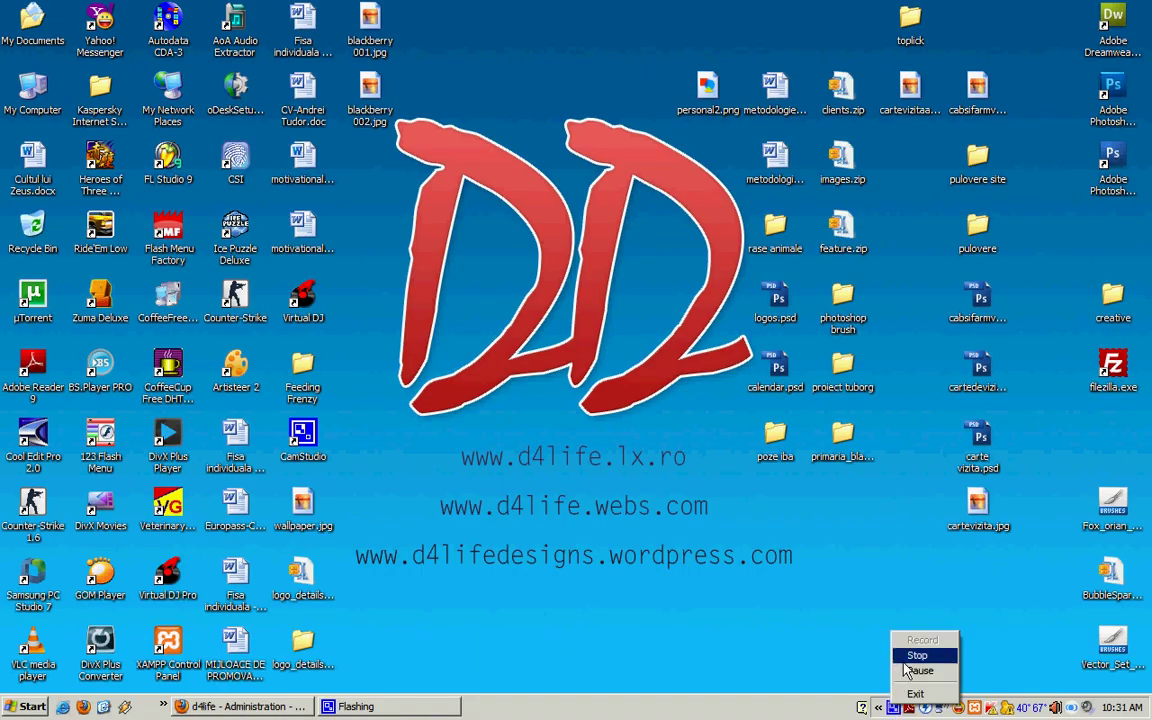